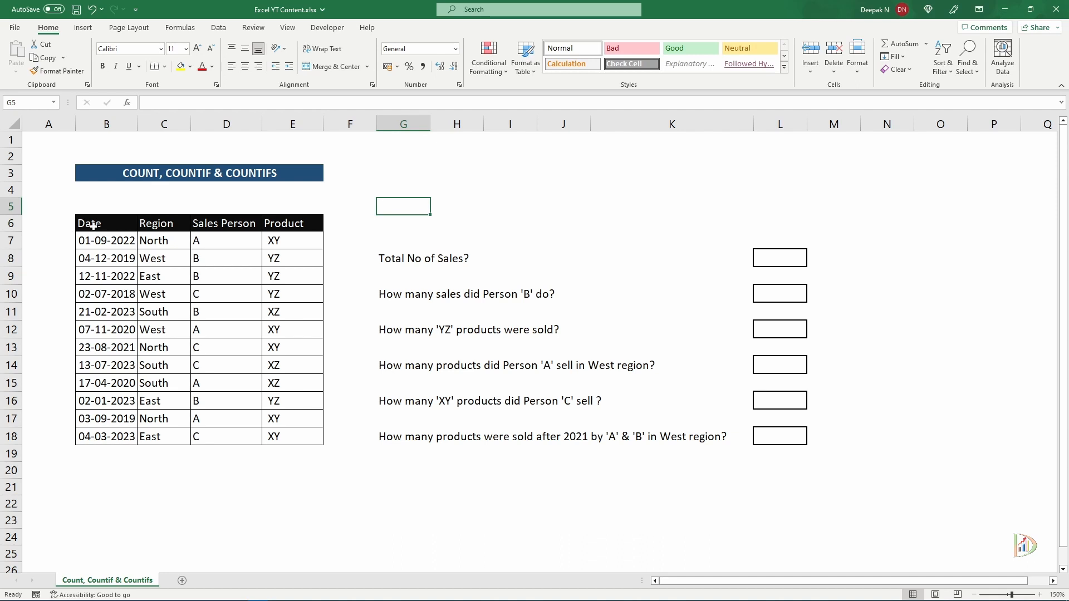
Examine the sales table's Date, Region, Sales Person and Product columns and the list of questions in column G.
drag(93, 225, 284, 434)
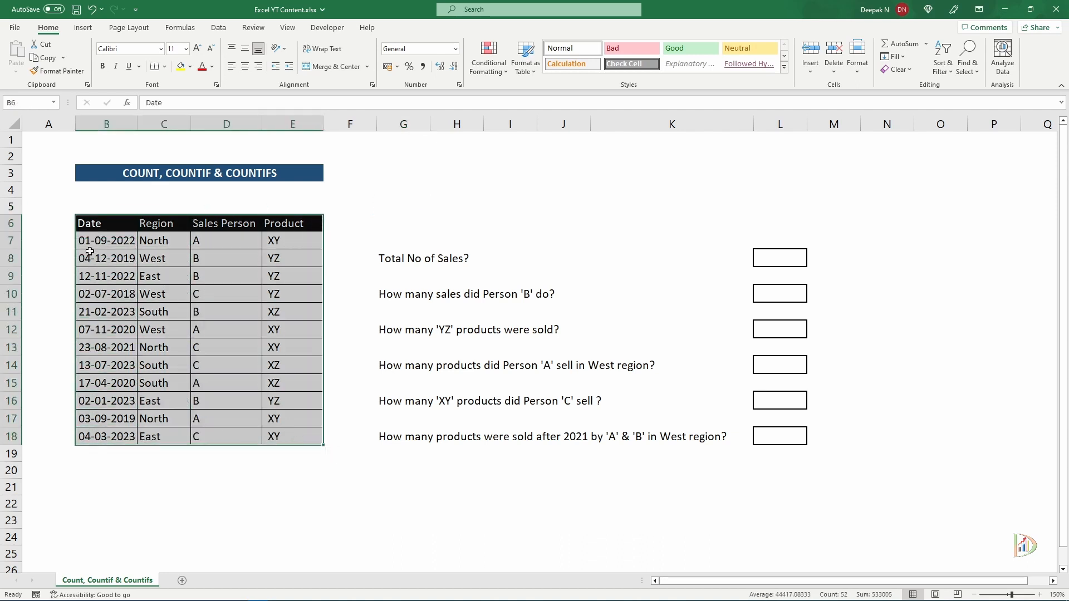
drag(102, 227, 111, 438)
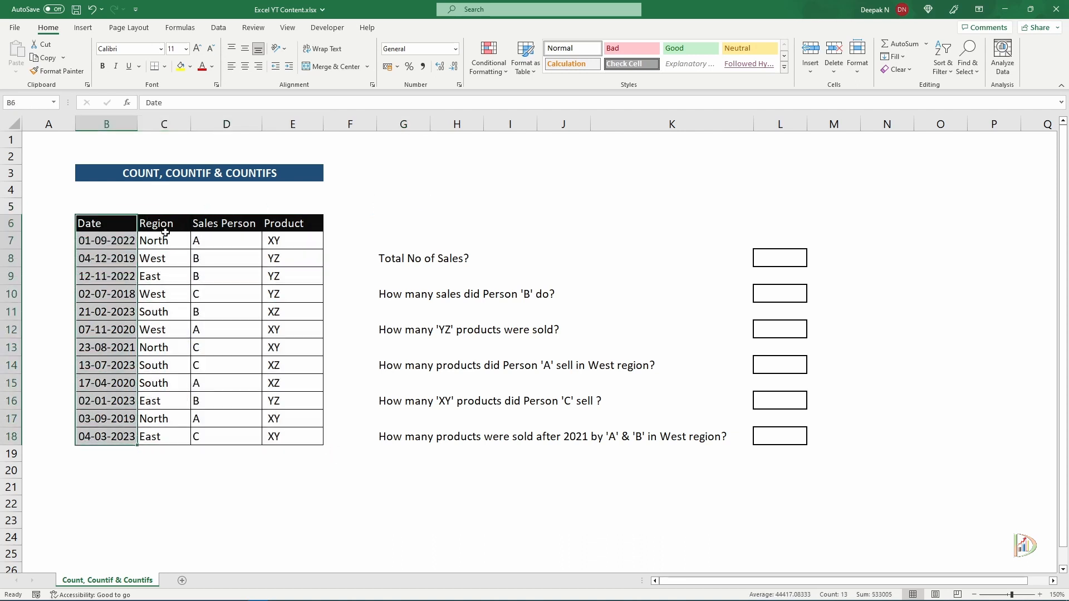
drag(165, 233, 192, 449)
drag(225, 226, 212, 437)
drag(287, 223, 278, 433)
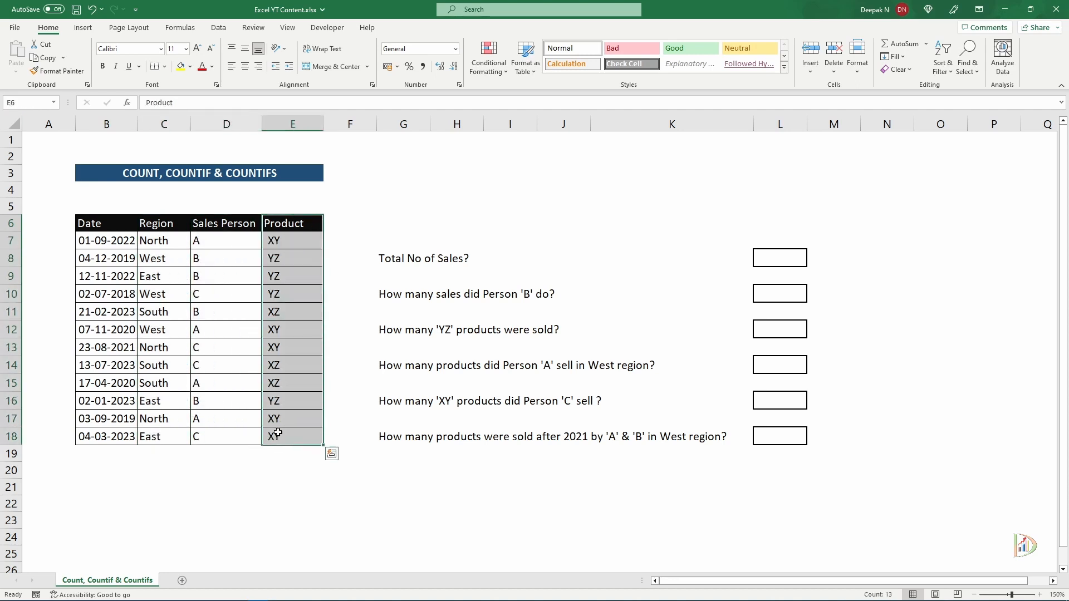
drag(389, 258, 415, 438)
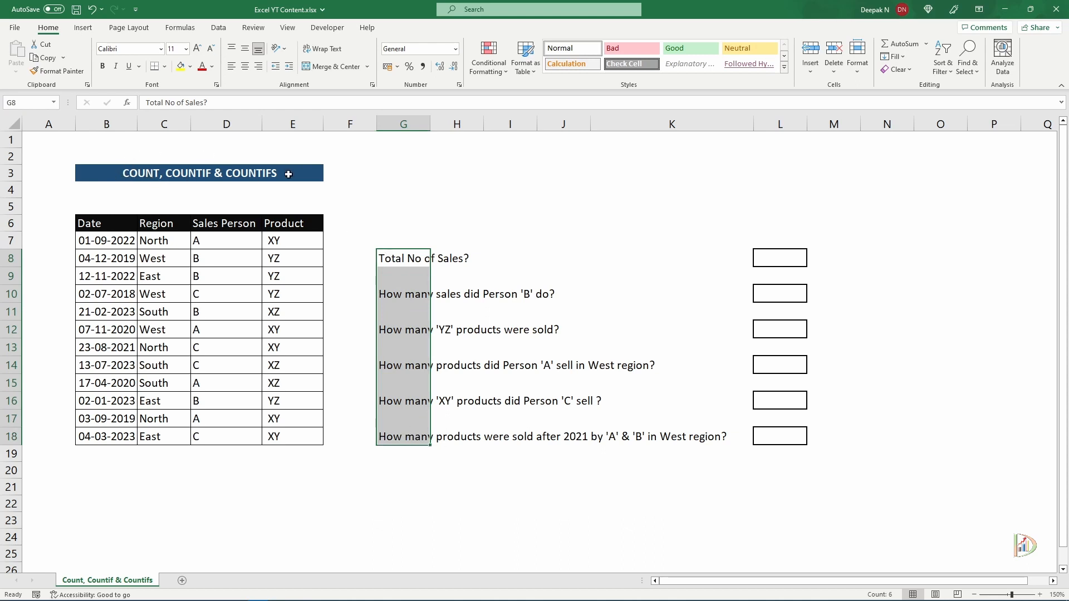
click(407, 237)
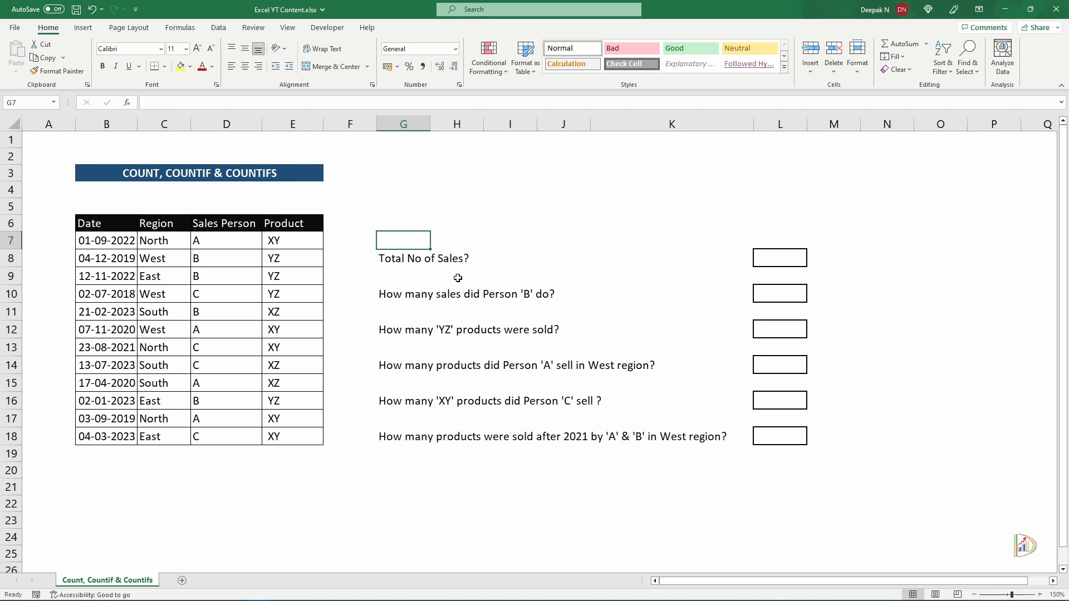
Try to count the total number of sales in L8 with =COUNT($D$7:$D$18) over the Sales Person column.
click(806, 260)
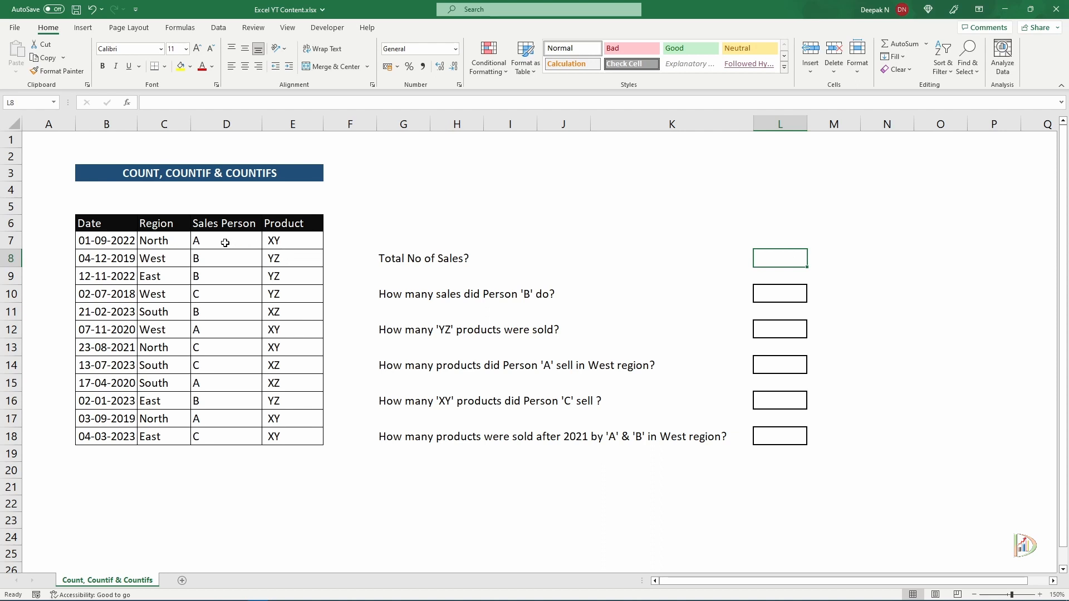
drag(223, 241, 222, 437)
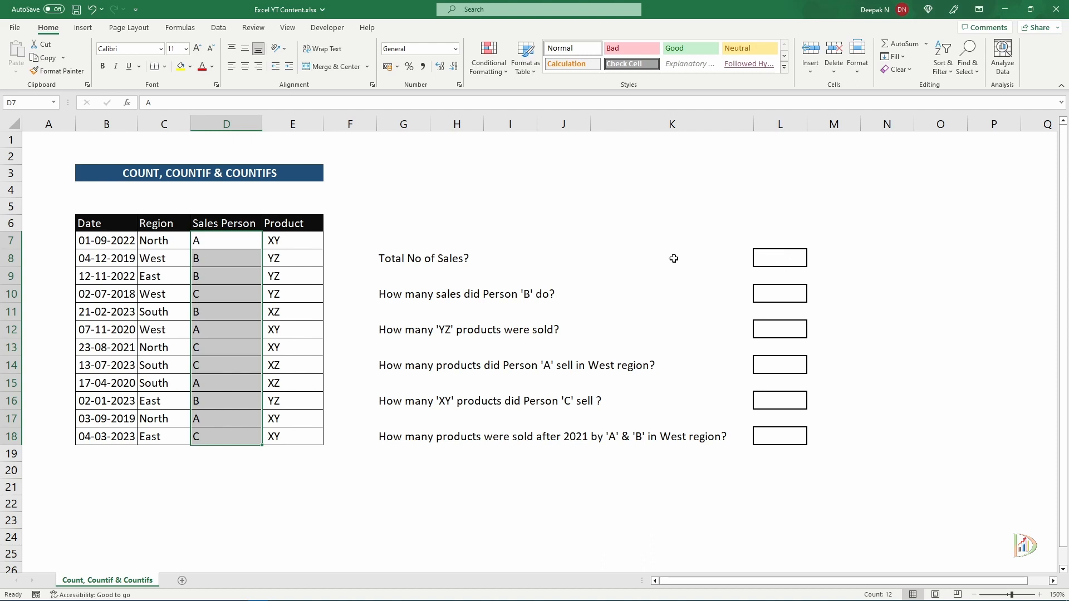
click(805, 262)
text(=)
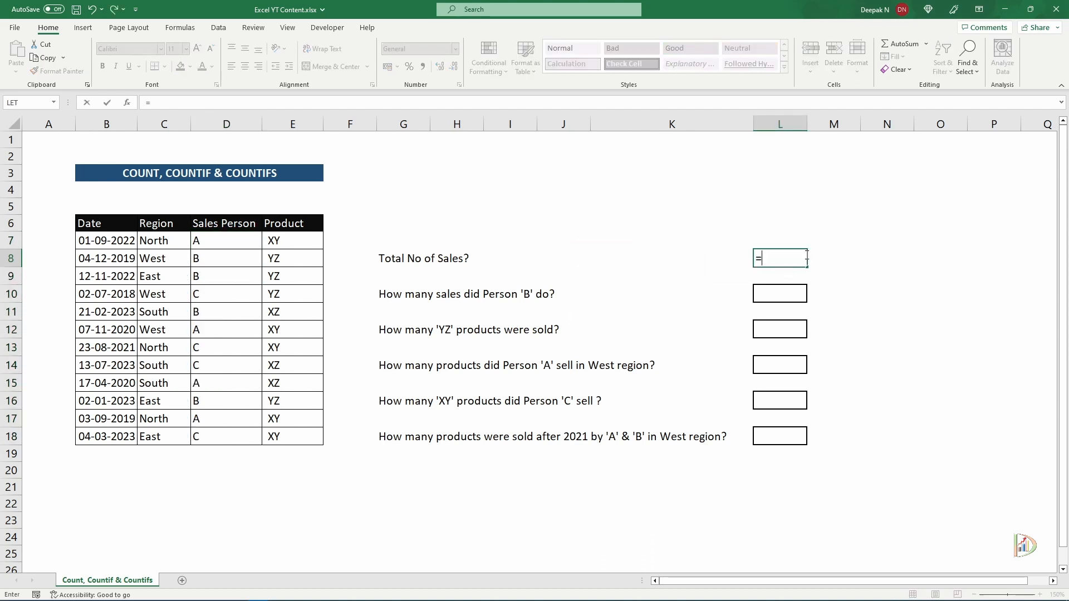
text(count)
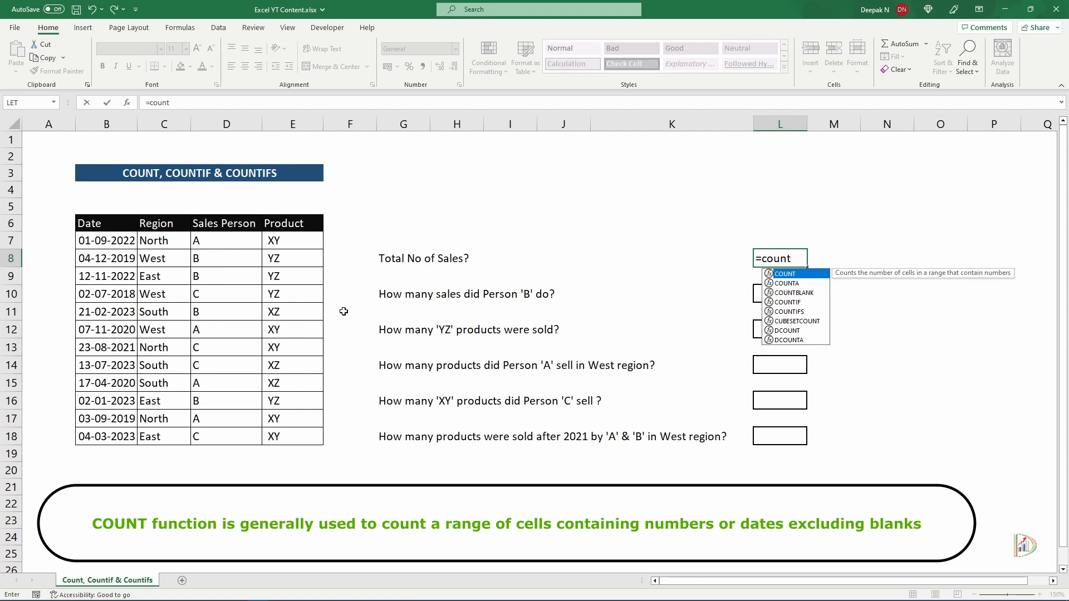
text(()
drag(215, 240, 231, 434)
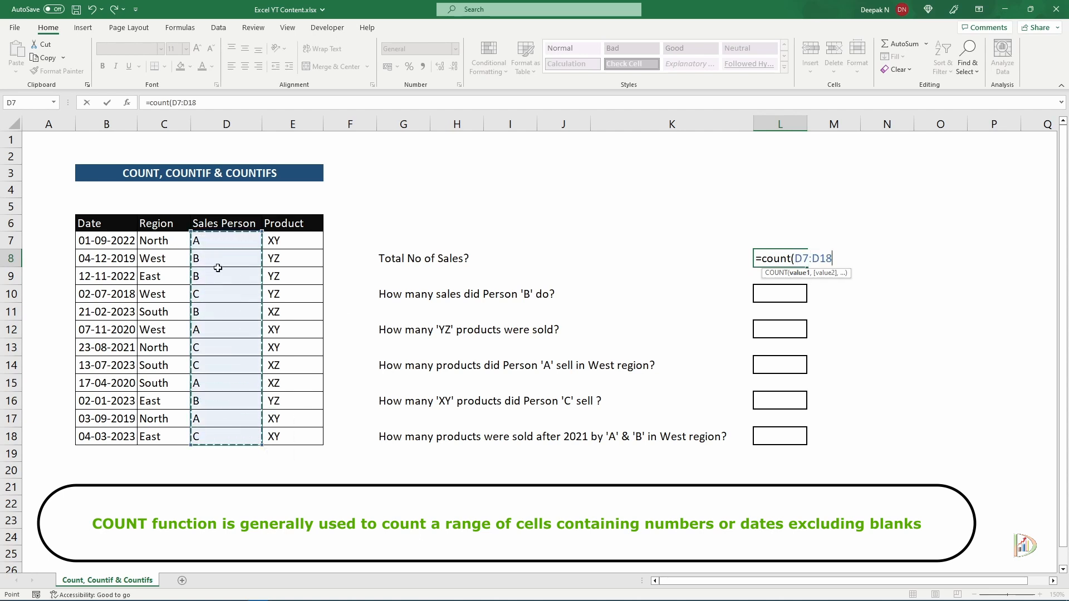
key(F4)
text())
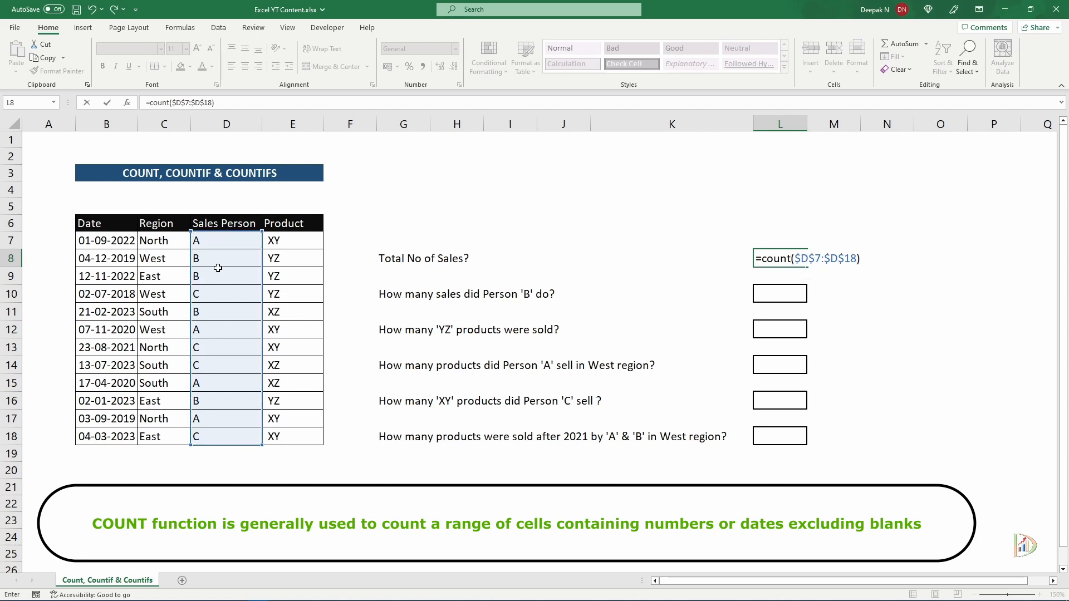
key(Return)
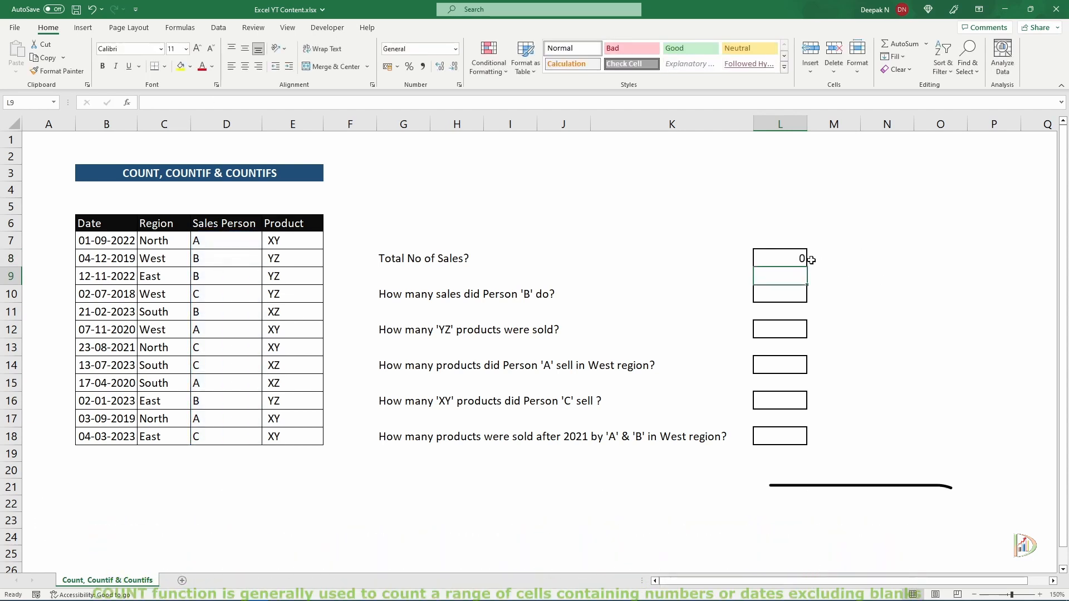
Replace the total sales formula in L8 with =COUNTA($D$7:$D$18) and check it against the sales table.
click(789, 261)
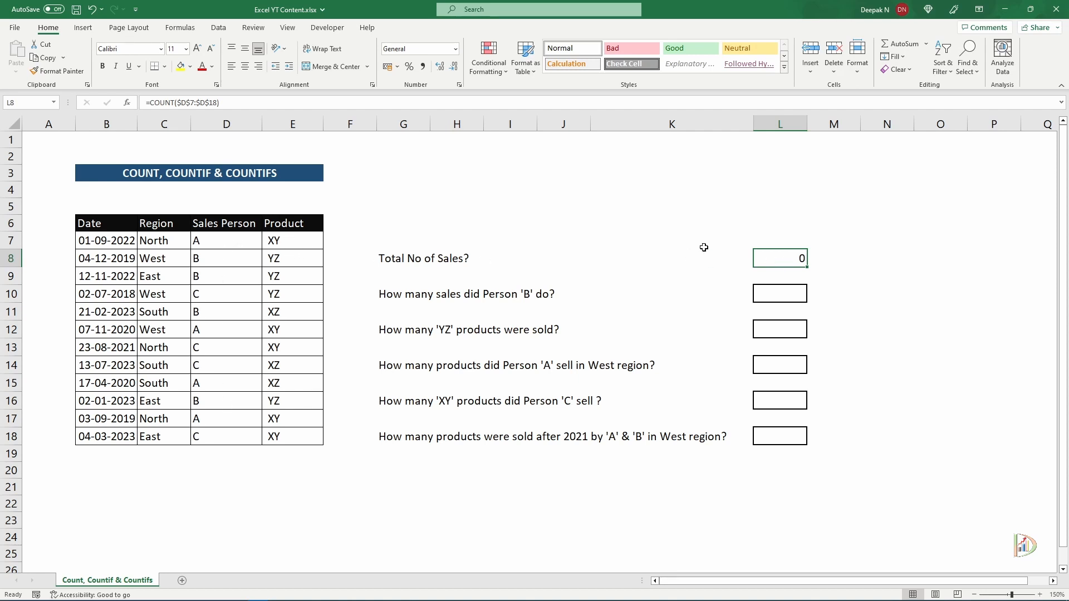
text(=counta)
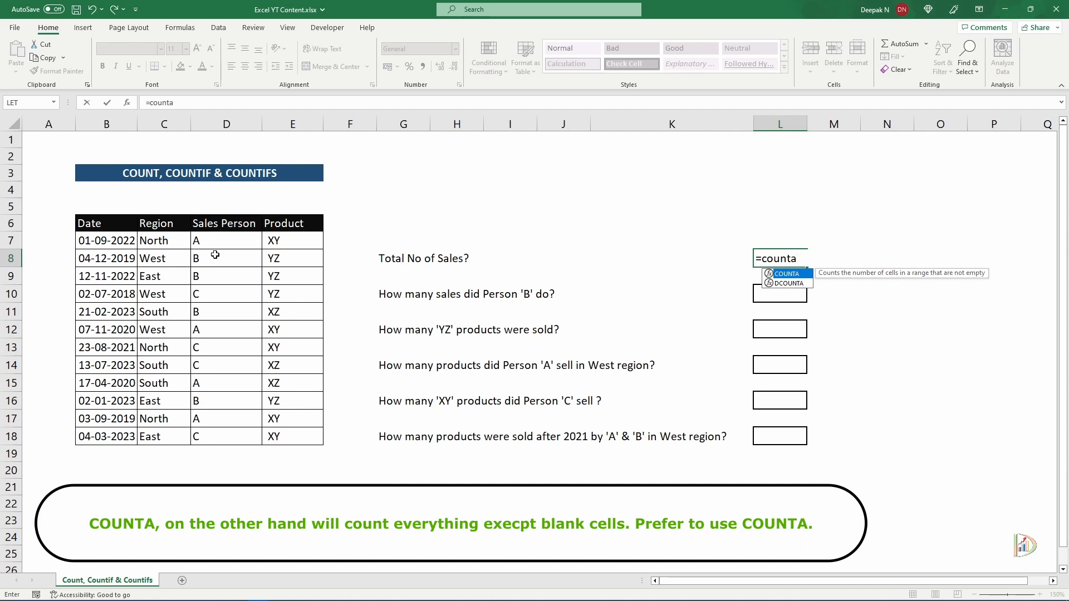
text(()
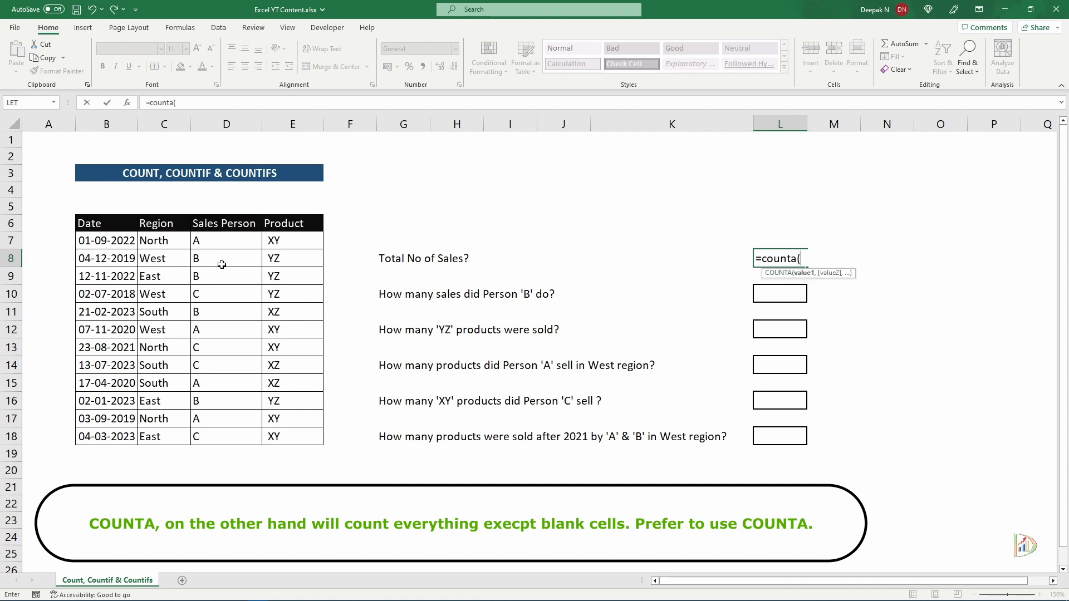
drag(215, 241, 215, 434)
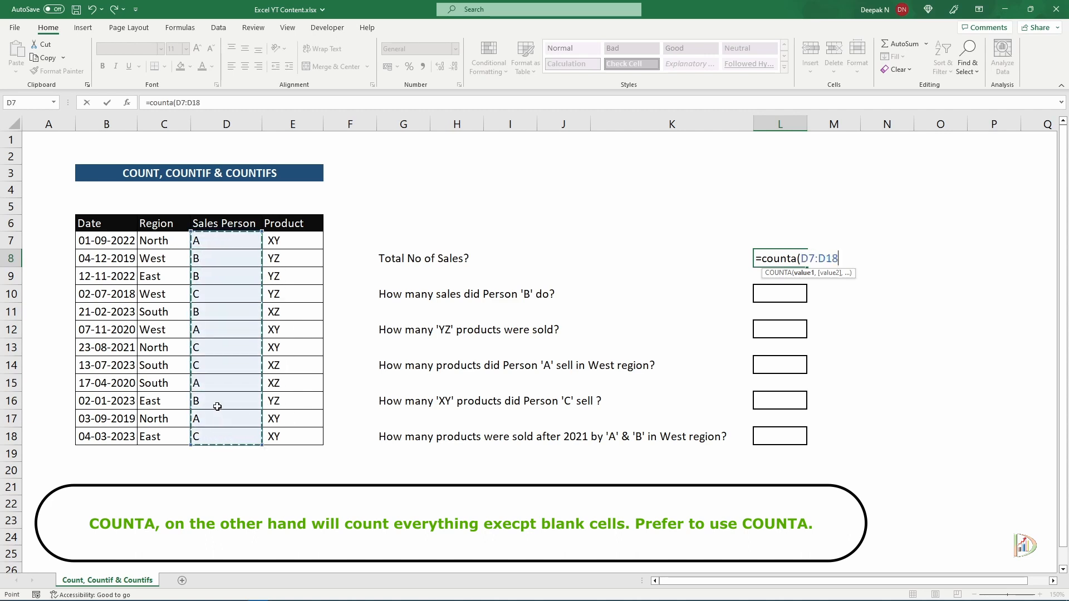
key(F4)
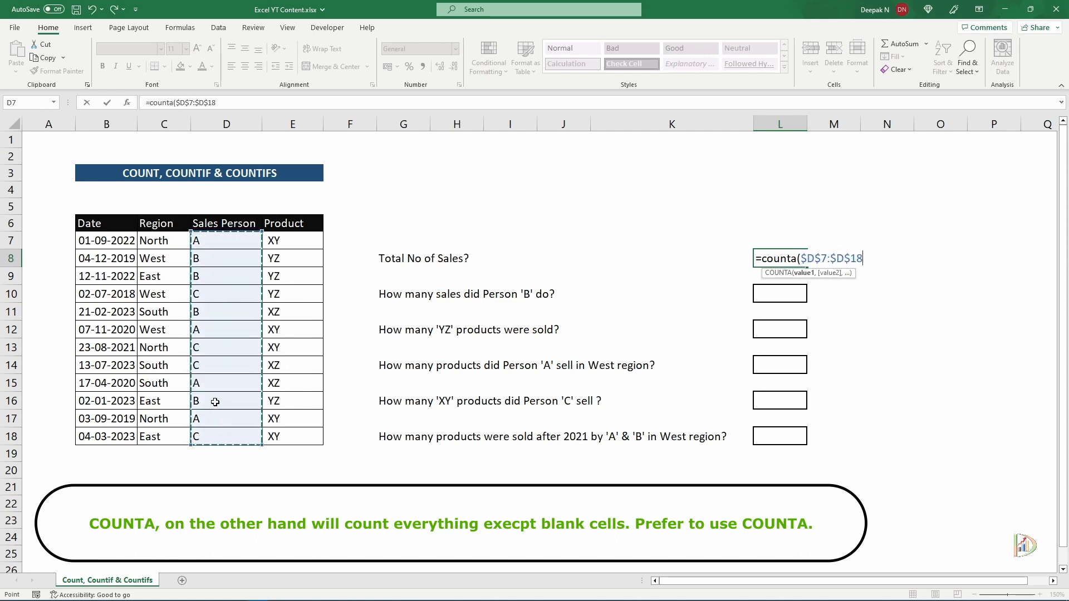
text())
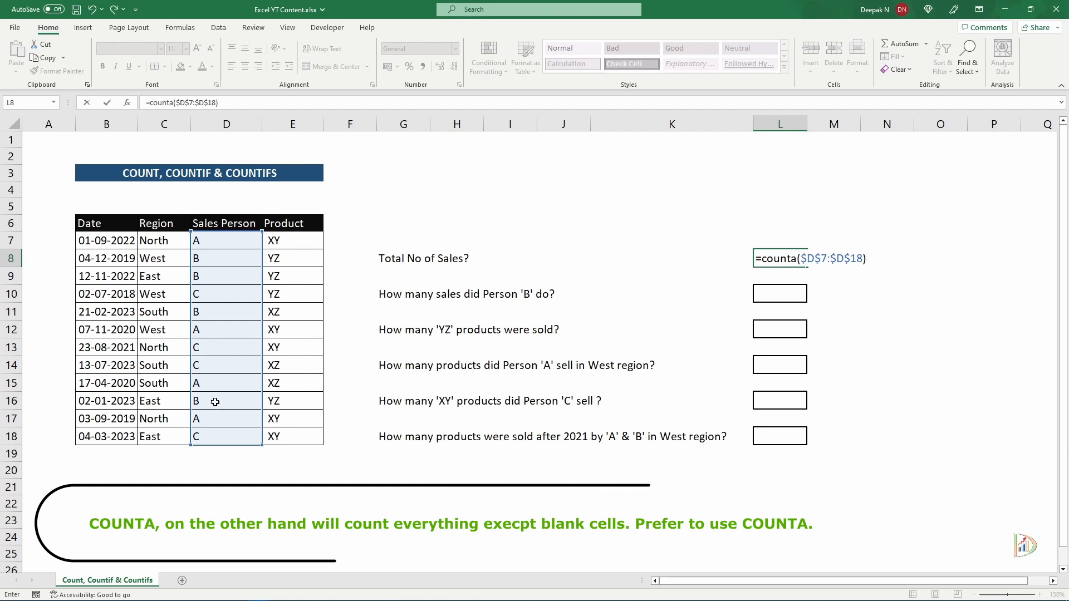
key(Return)
click(799, 262)
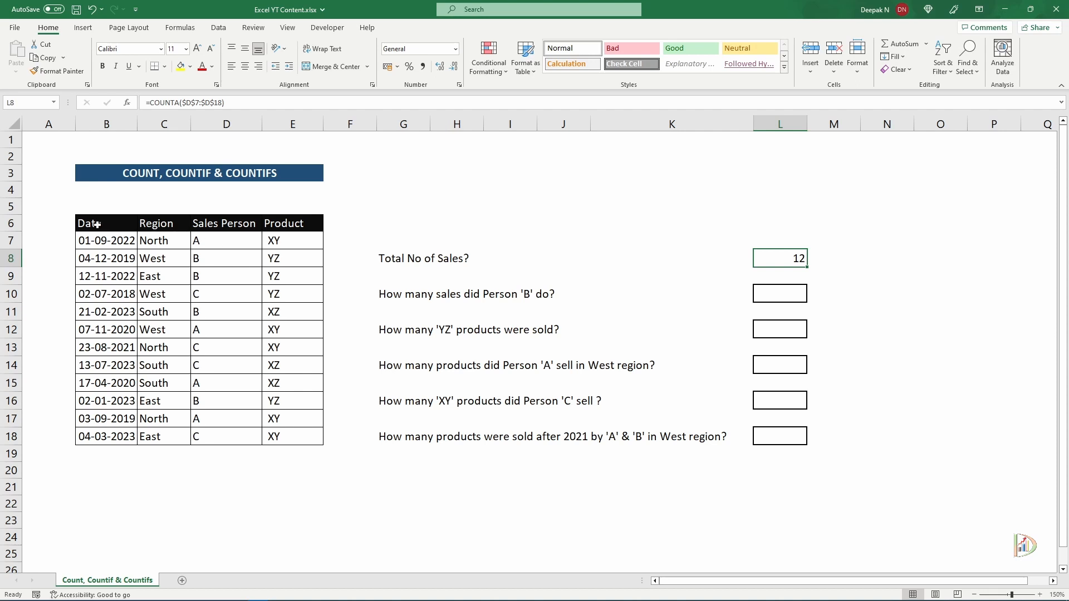
drag(97, 224, 315, 437)
click(494, 260)
Count Person 'B' sales in L10 with =COUNTIF($D$7:$D$18,"B") over the Sales Person column.
click(389, 296)
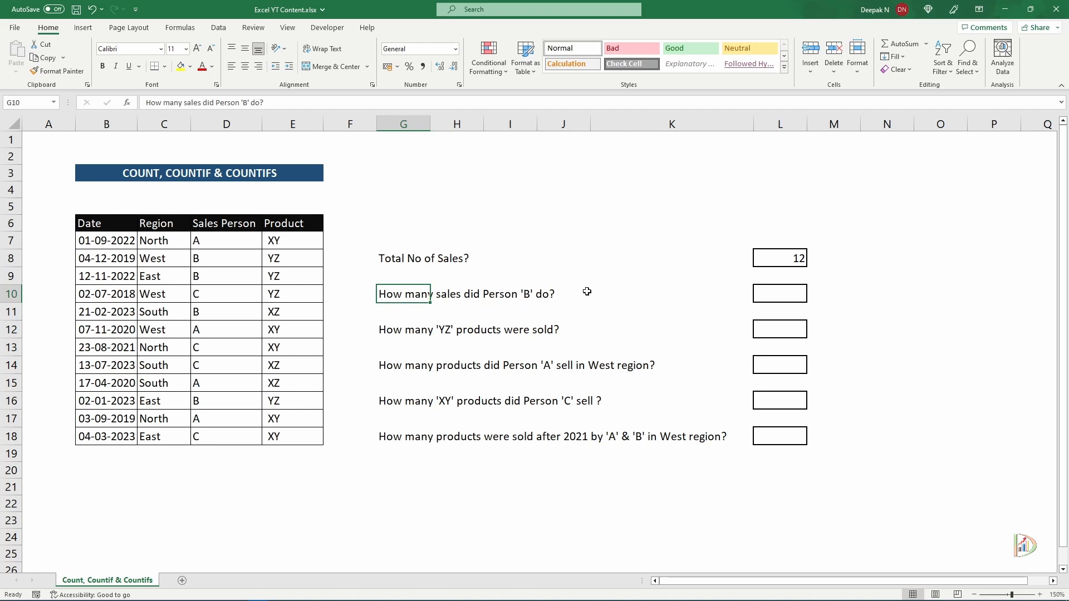
click(791, 298)
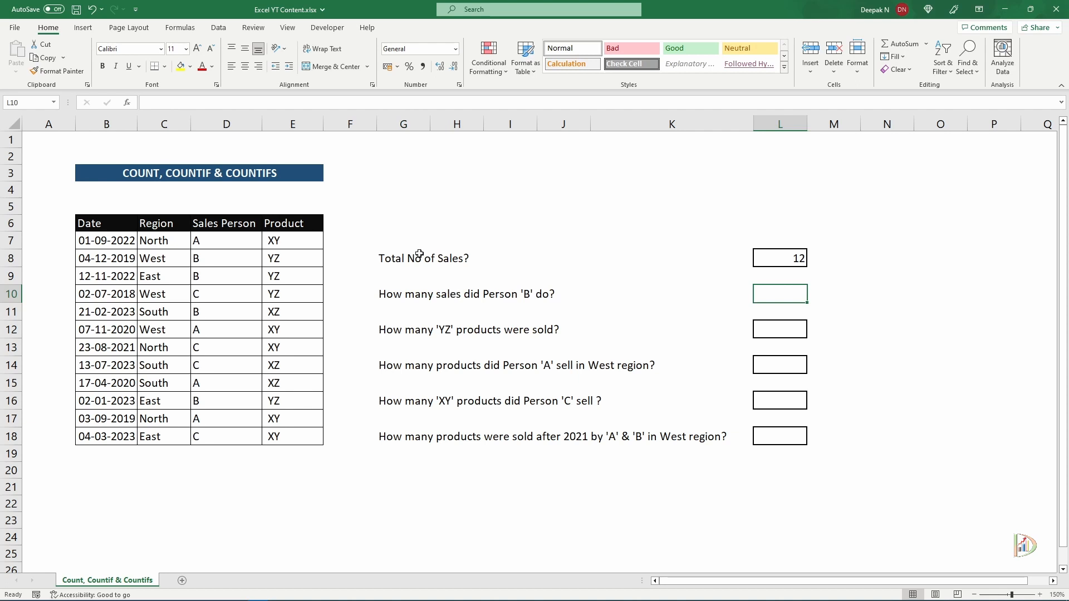
text(=countif)
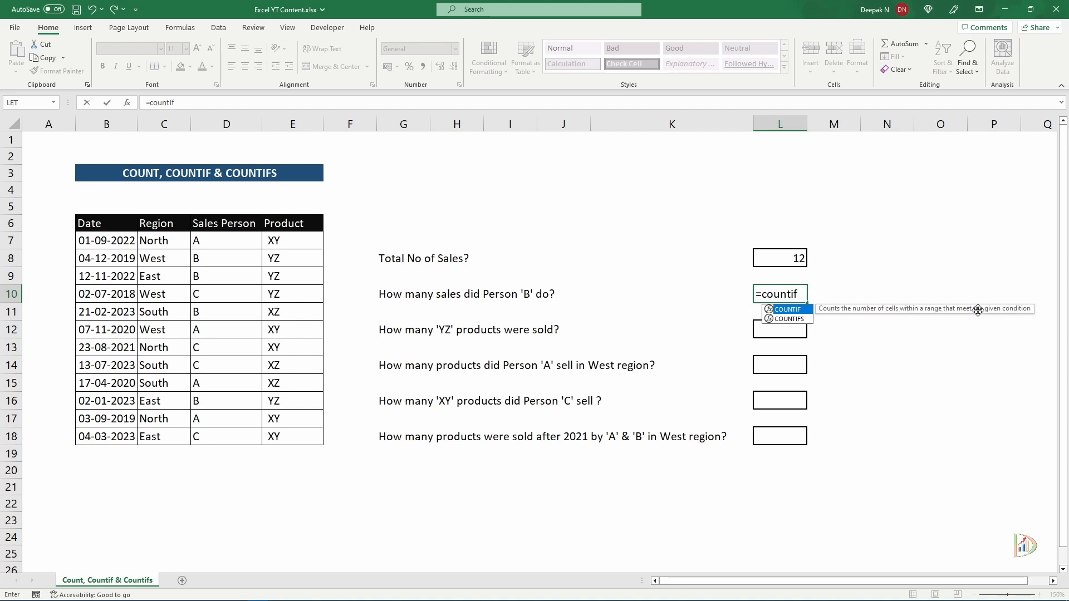
text(()
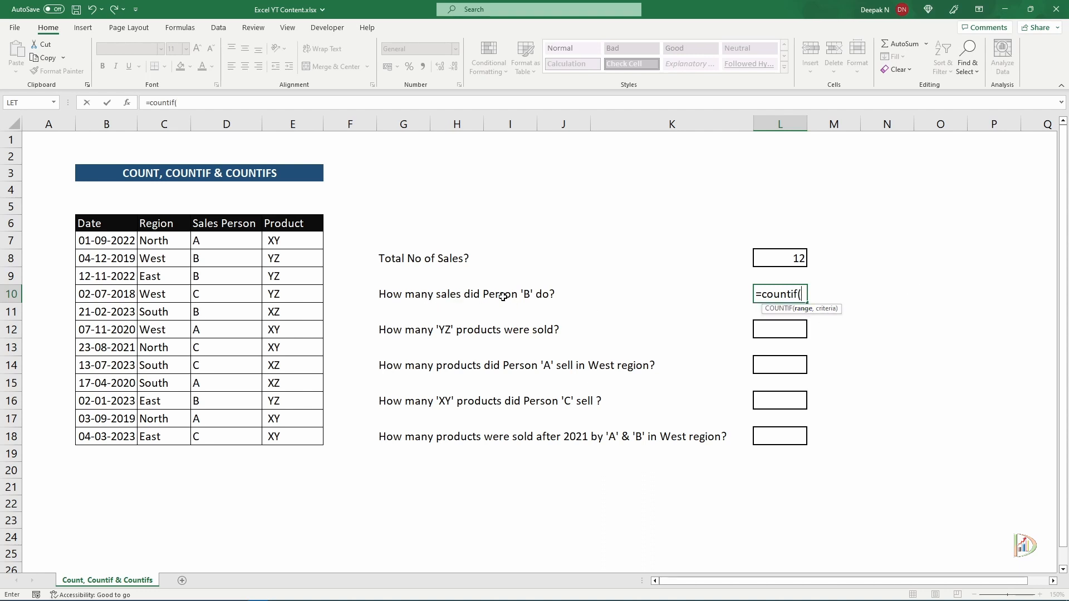
drag(217, 246, 220, 437)
key(F4)
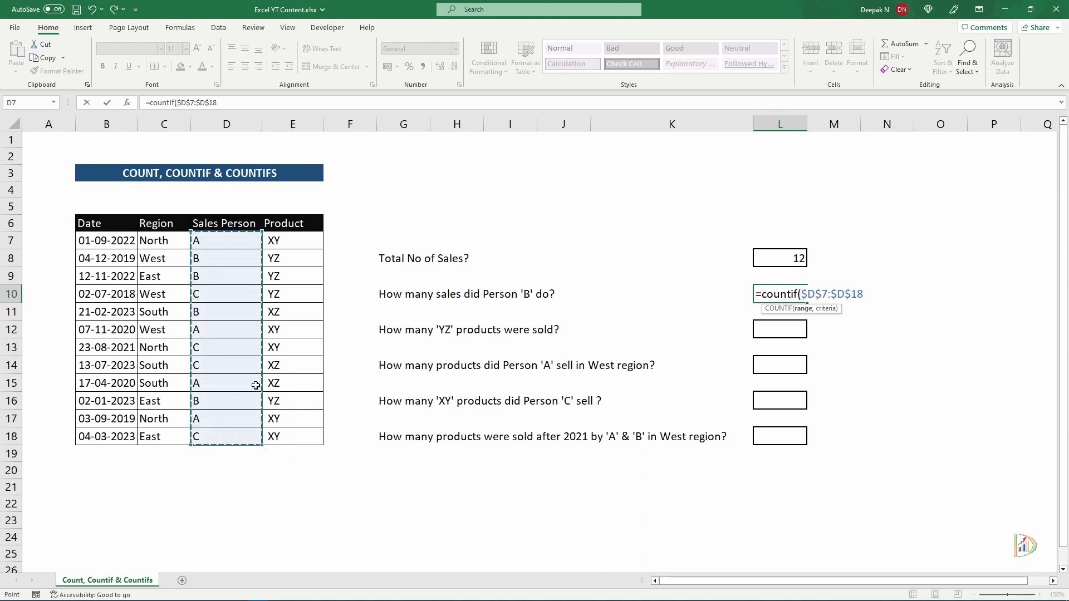
text(,"B)
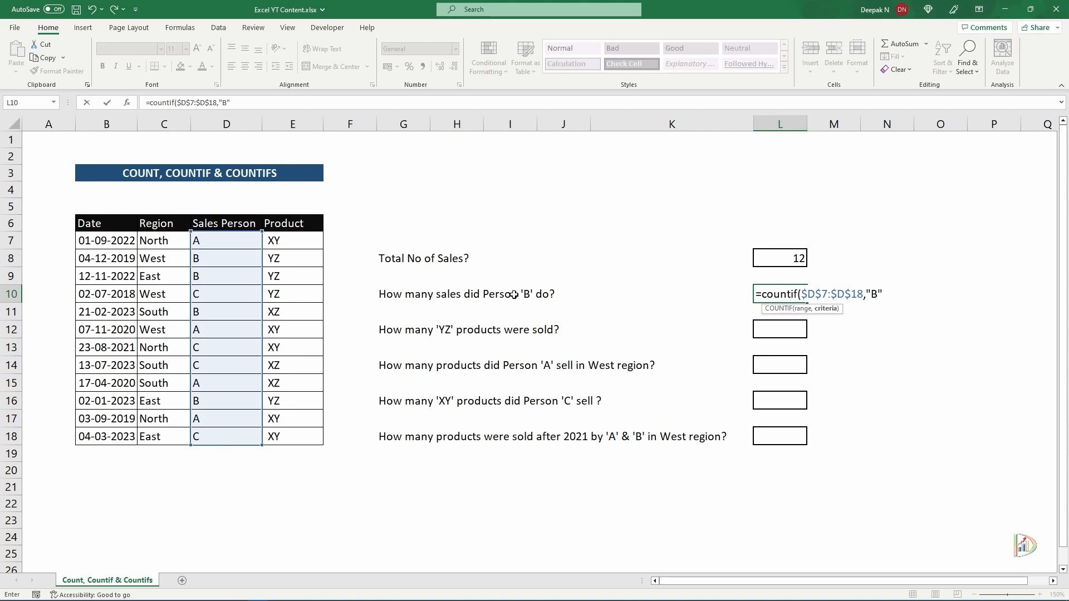
text())
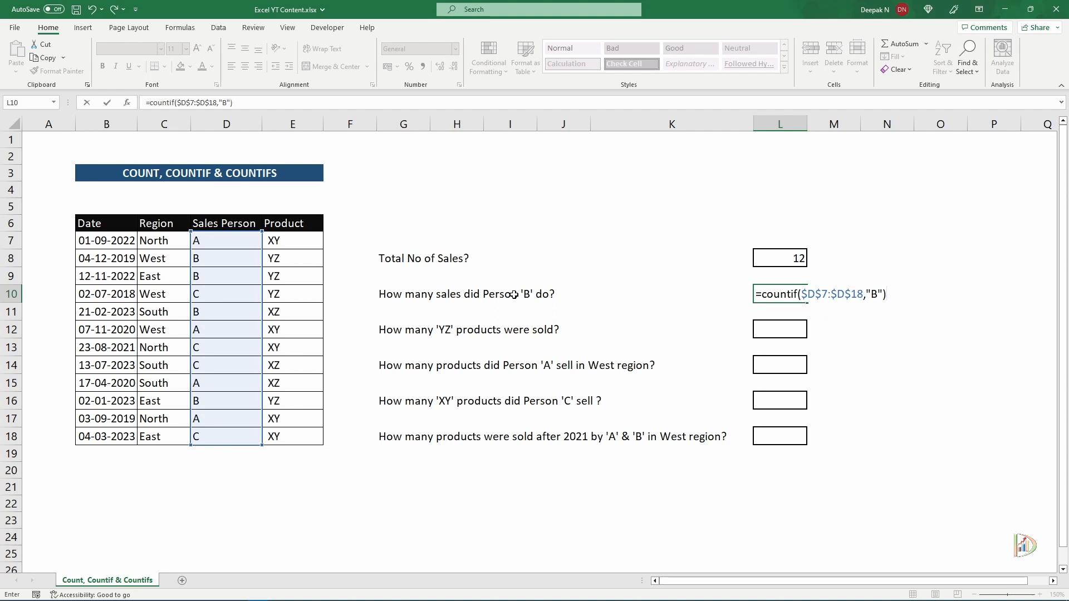
key(Return)
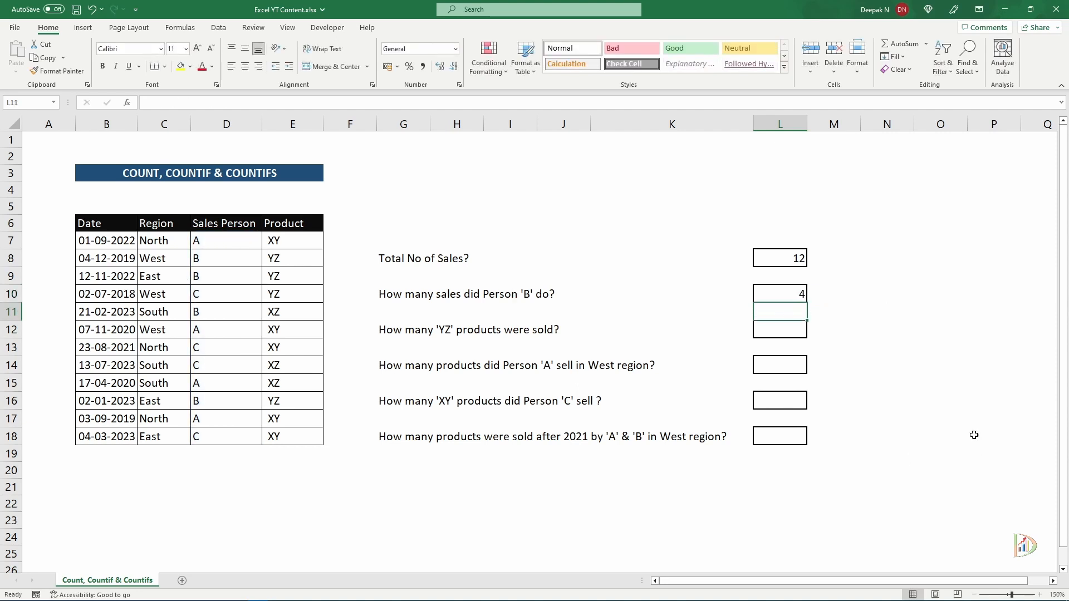
Check the Person 'B' result by selecting the matching cells D8, D9, D11 and D16 together.
click(785, 298)
click(833, 299)
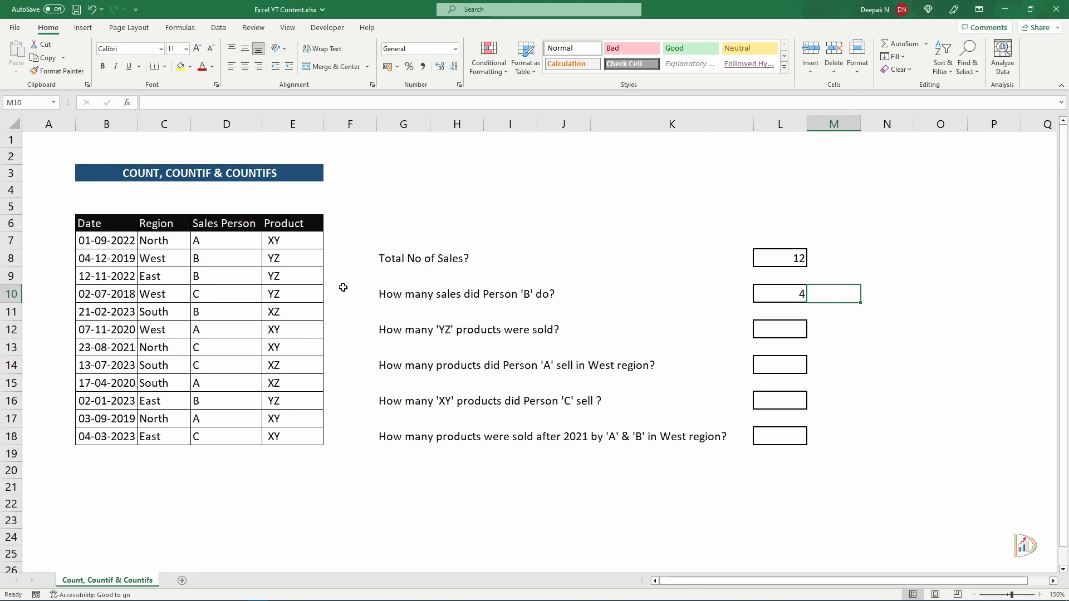
click(211, 261)
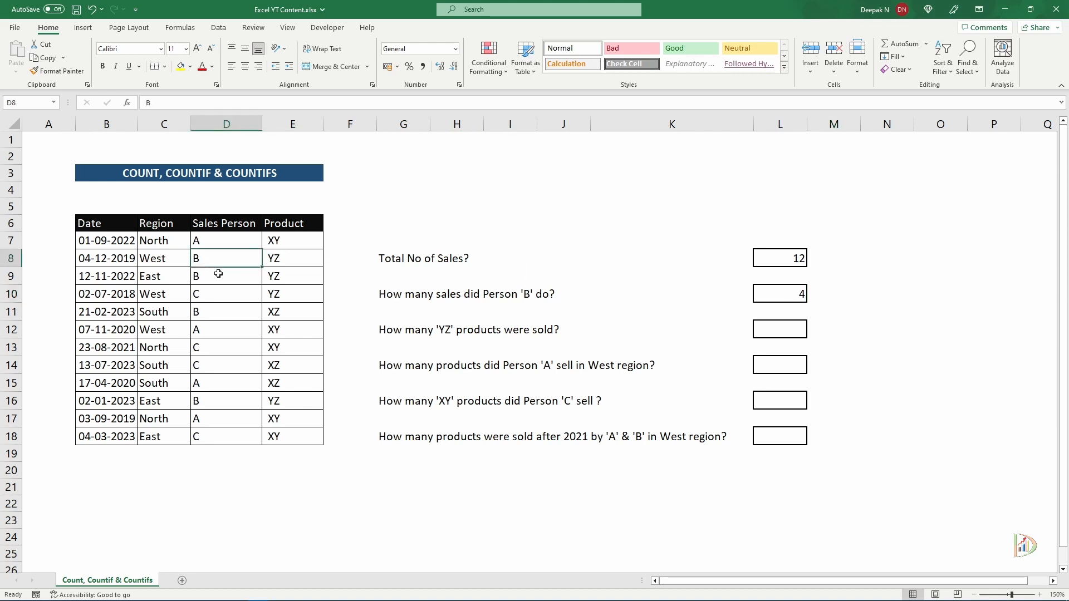
ctrl+click(212, 275)
ctrl+click(214, 313)
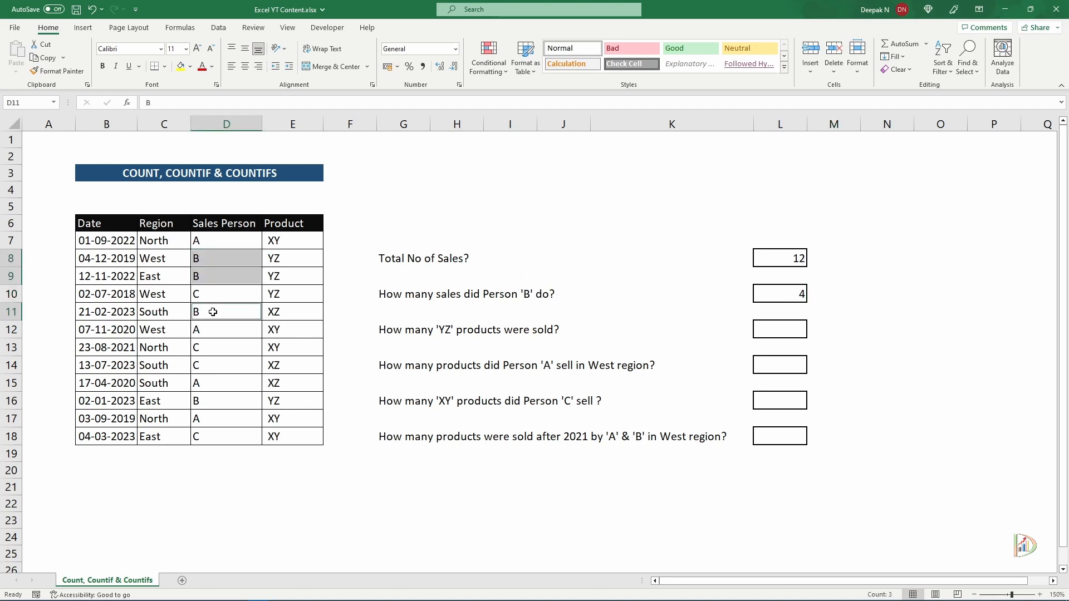
ctrl+click(216, 401)
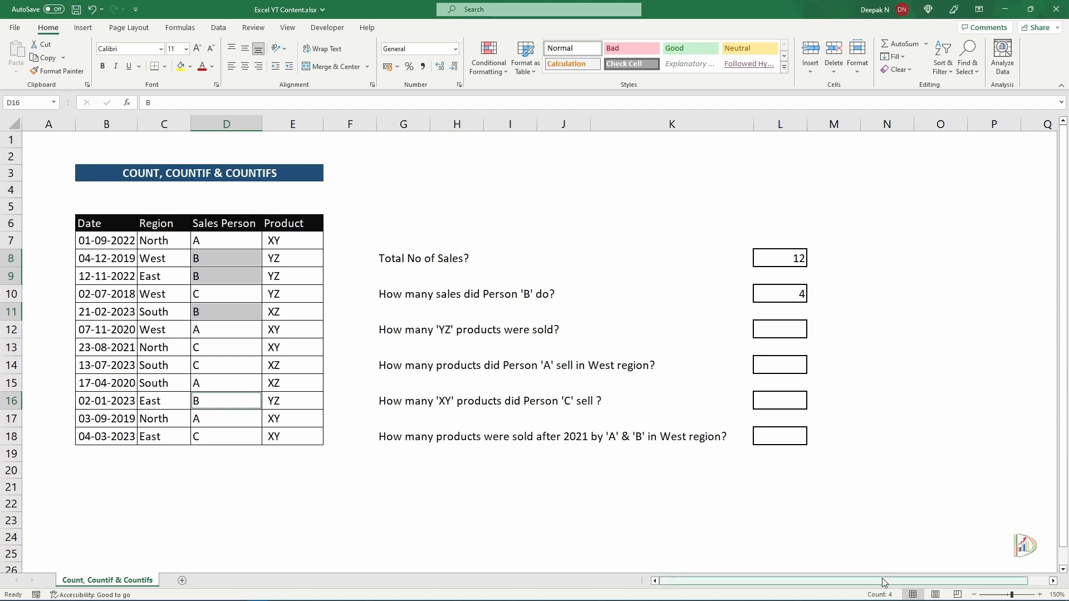
click(829, 279)
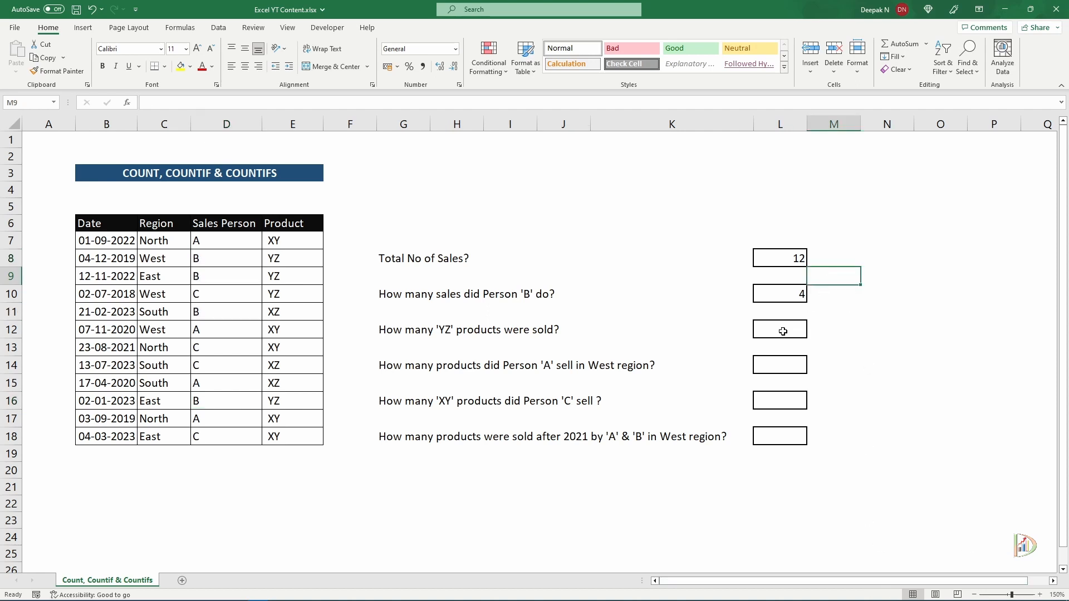
Count the 'YZ' products sold in L12 with =COUNTIF($E$7:$E$18,"YZ") over the Product column.
click(788, 329)
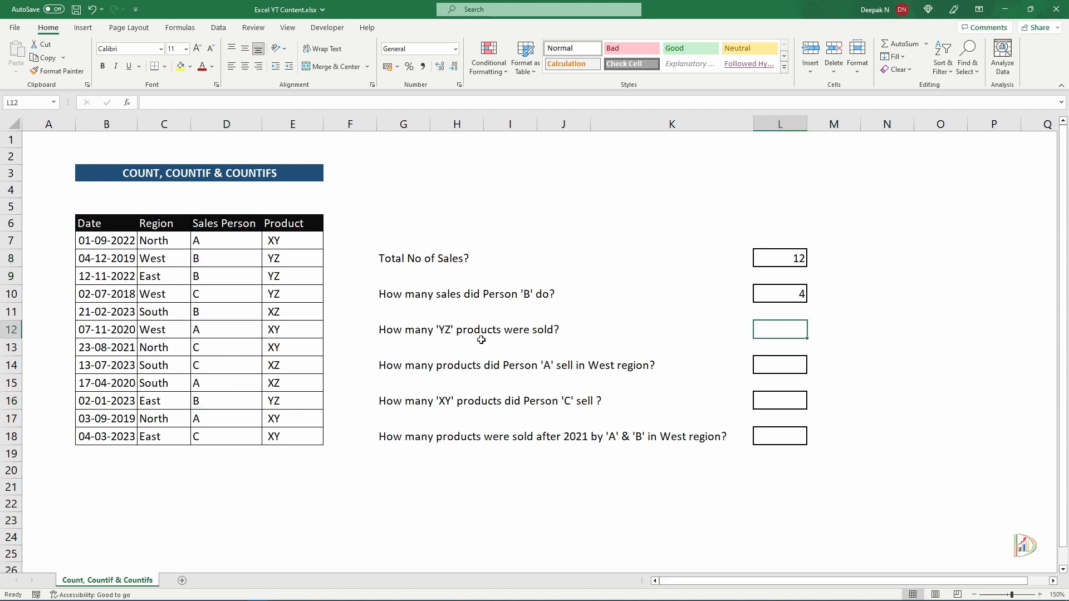
click(405, 333)
click(778, 330)
text(=countif)
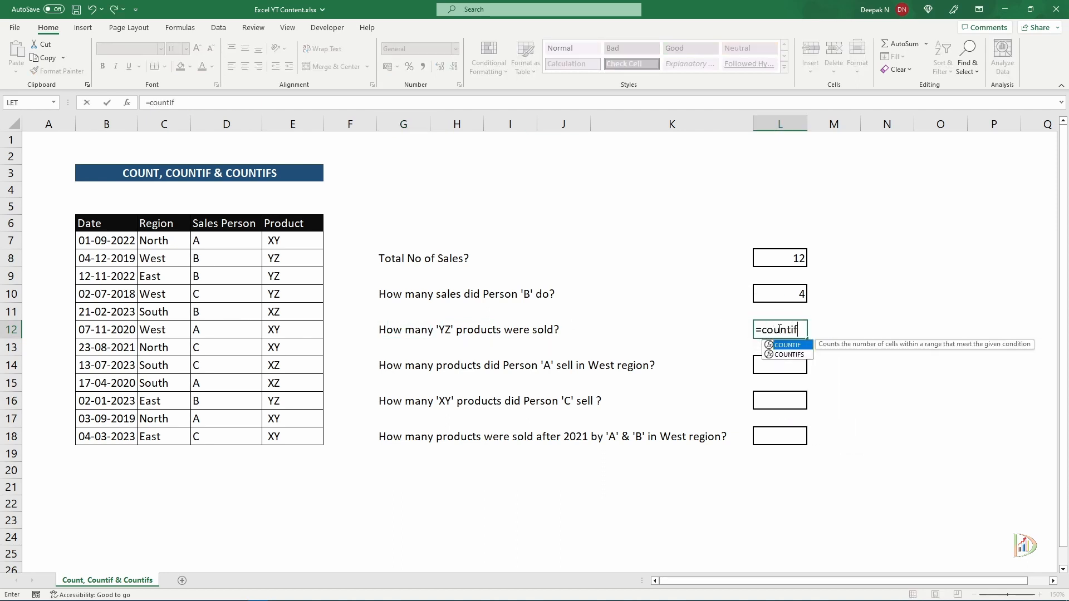
text(()
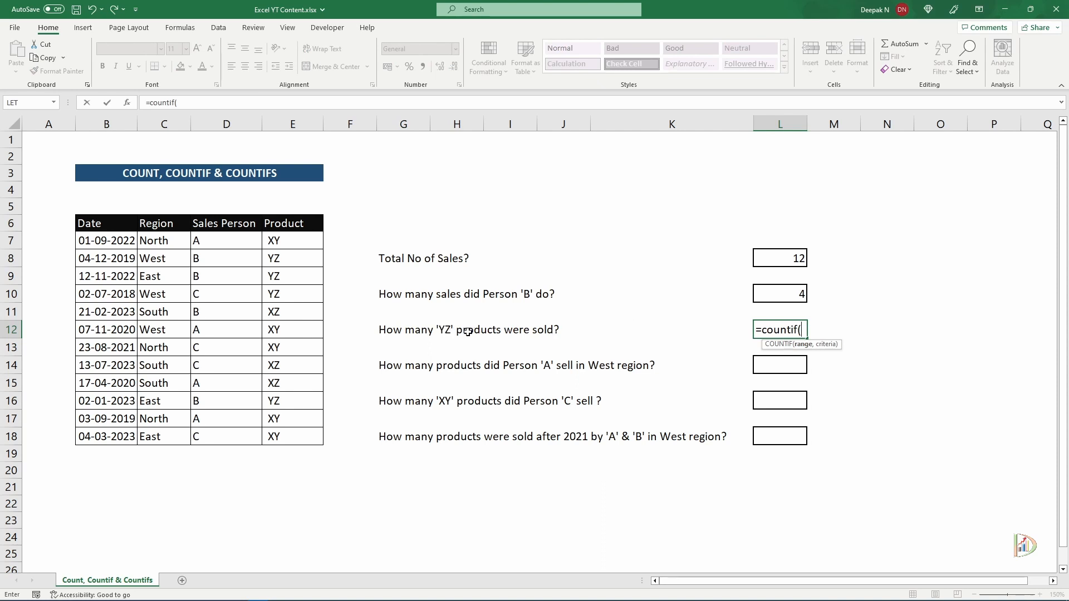
drag(274, 240, 289, 436)
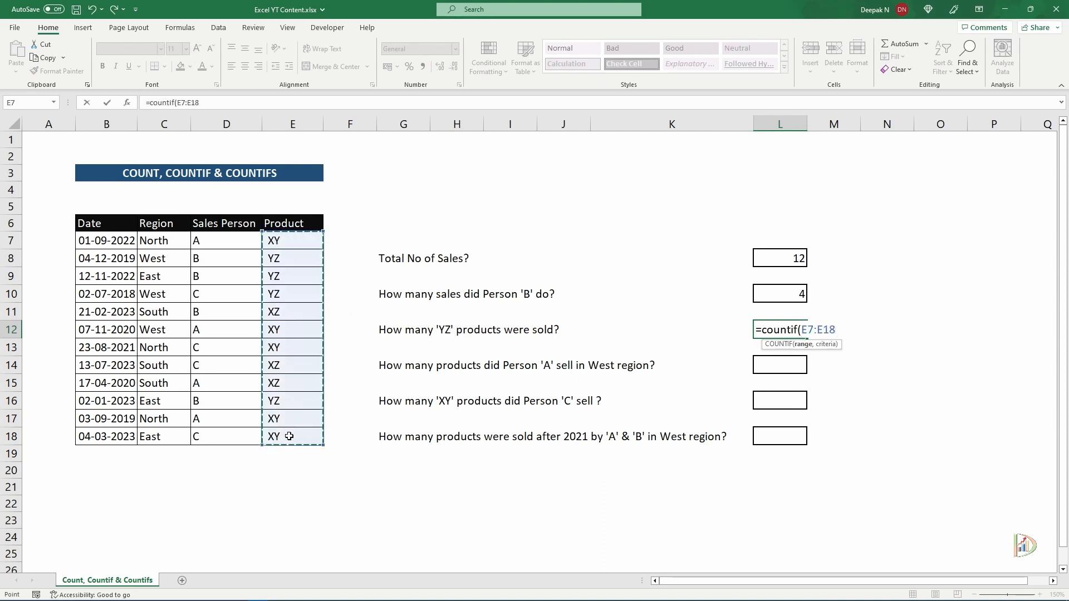
key(F4)
text(,"YZ)
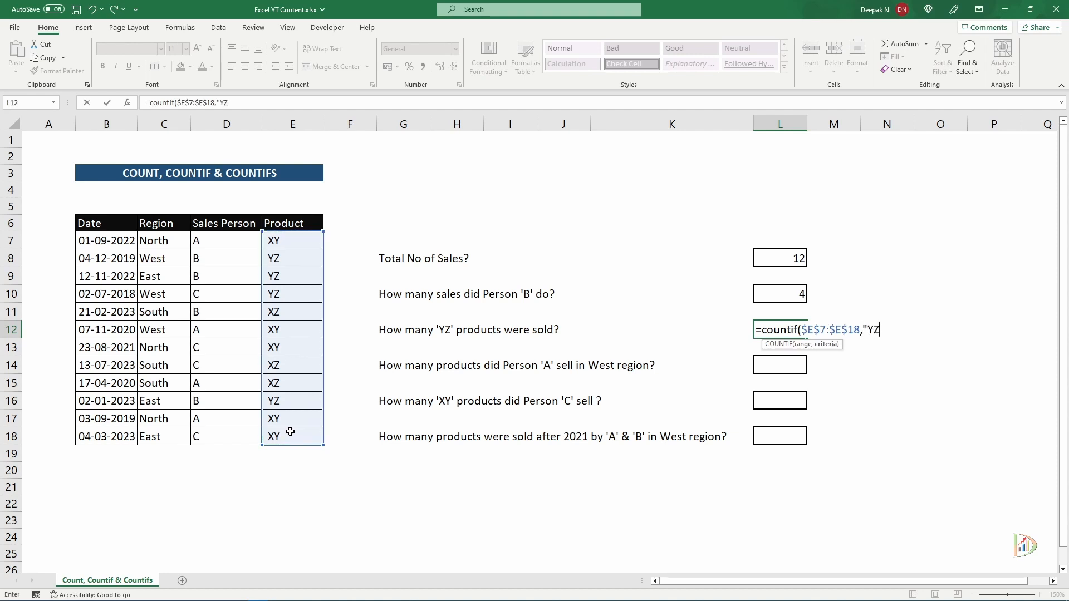
text())
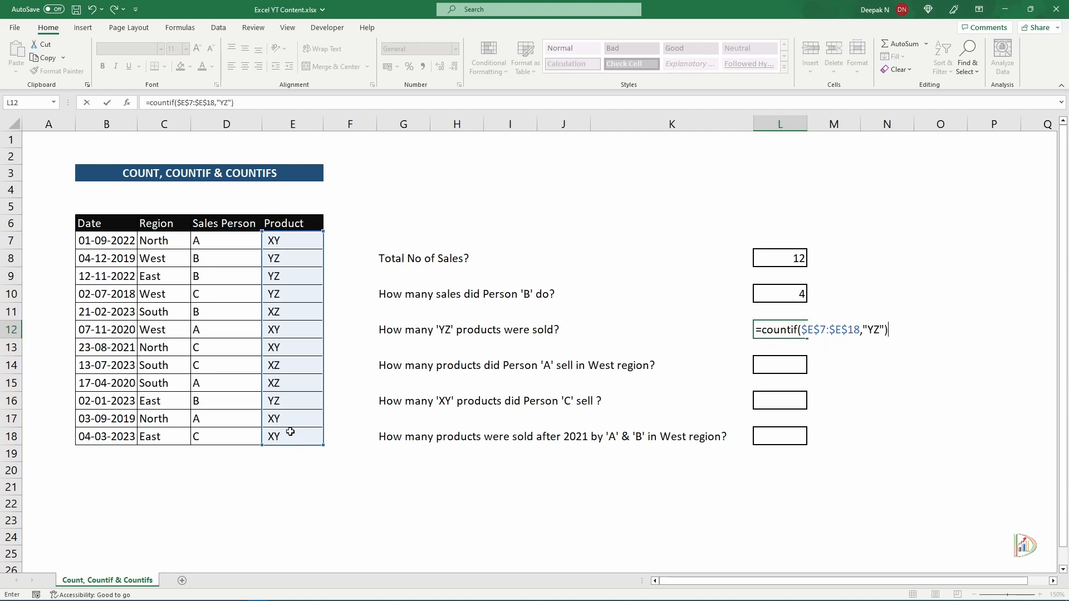
key(Return)
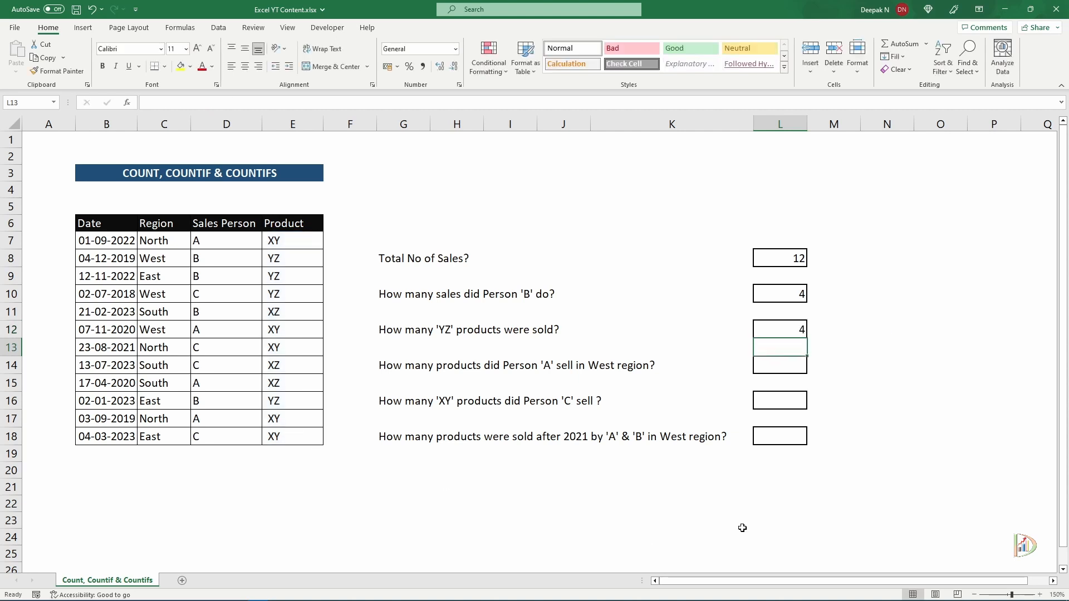
Check the 'YZ' product result by selecting the matching cells E8, E9, E10 and E16 together.
click(785, 334)
click(302, 258)
ctrl+click(298, 274)
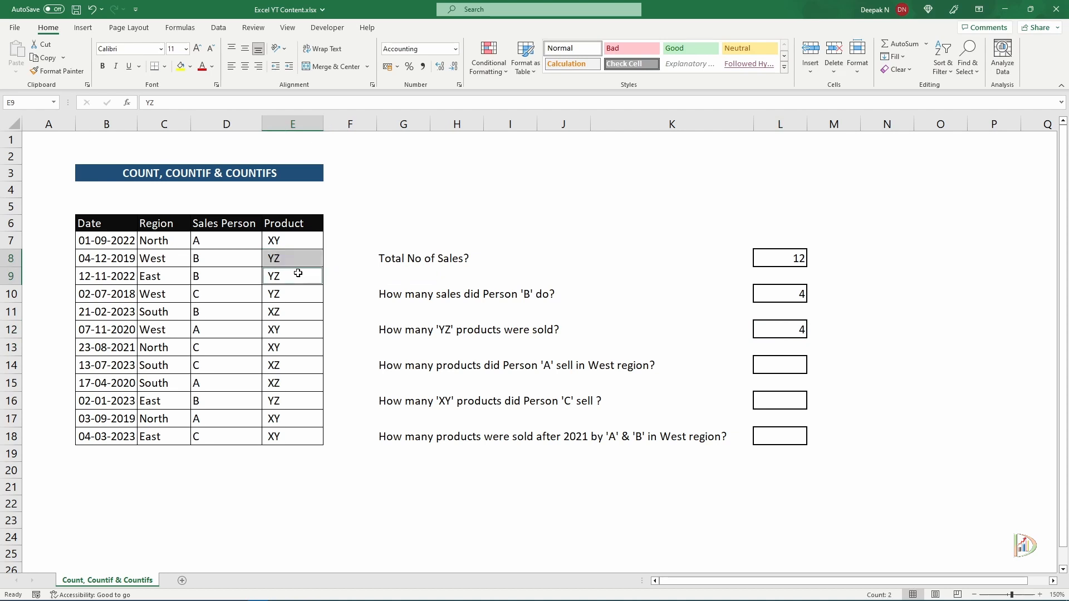
ctrl+click(290, 298)
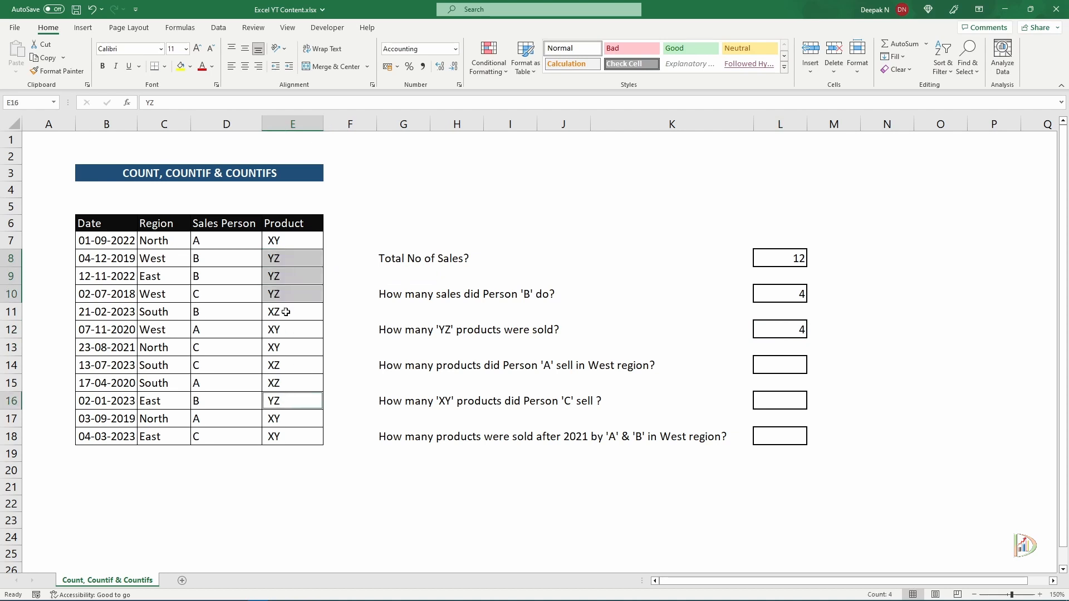
click(840, 334)
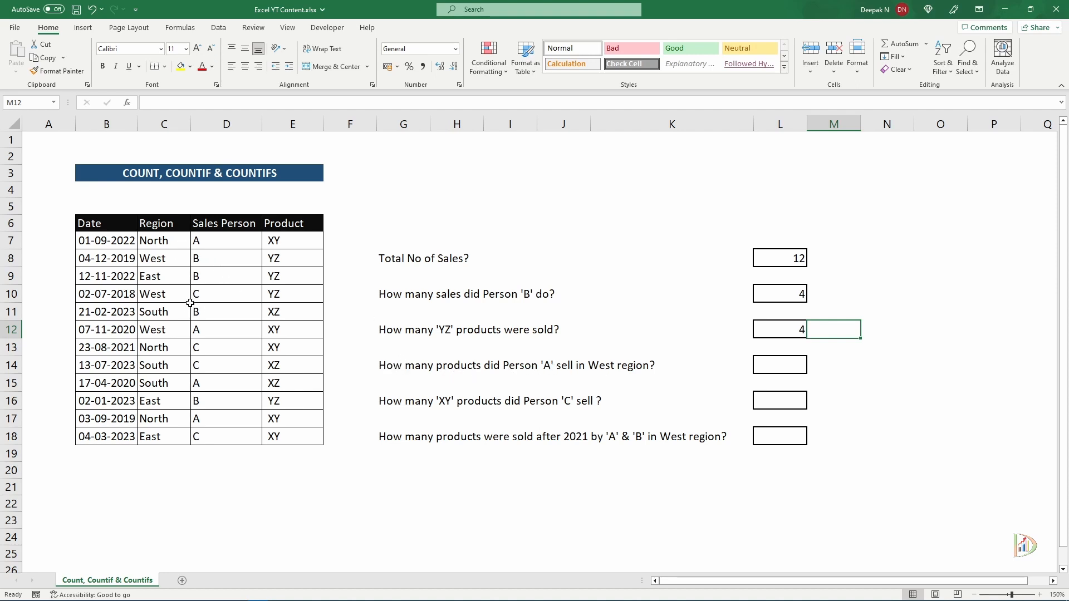
Examine which sales match both Person 'A' and the West region by selecting the matching Sales Person and Region cells together.
click(218, 245)
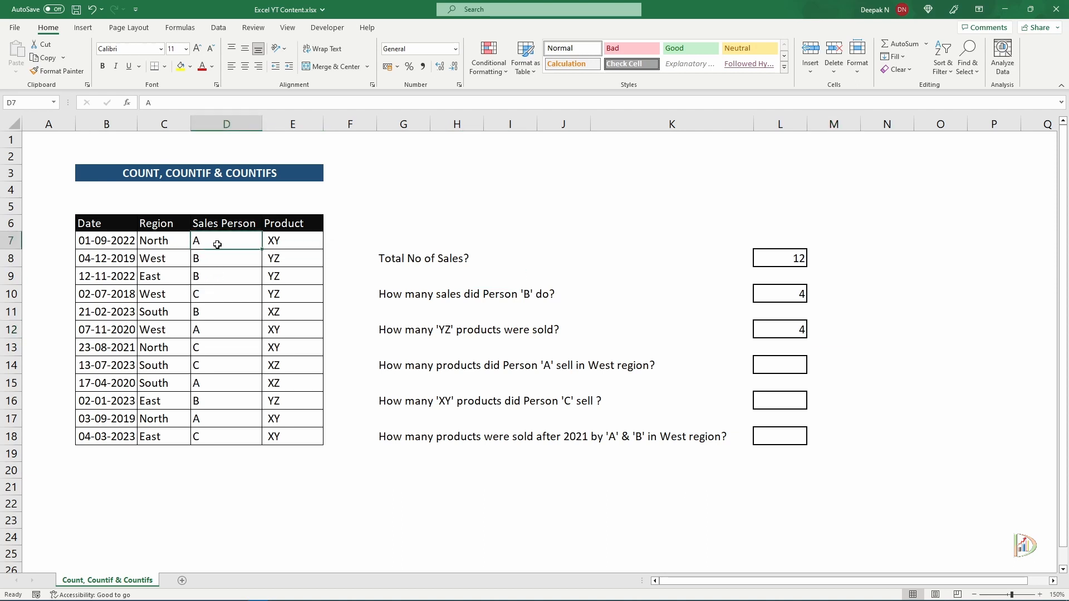
click(155, 260)
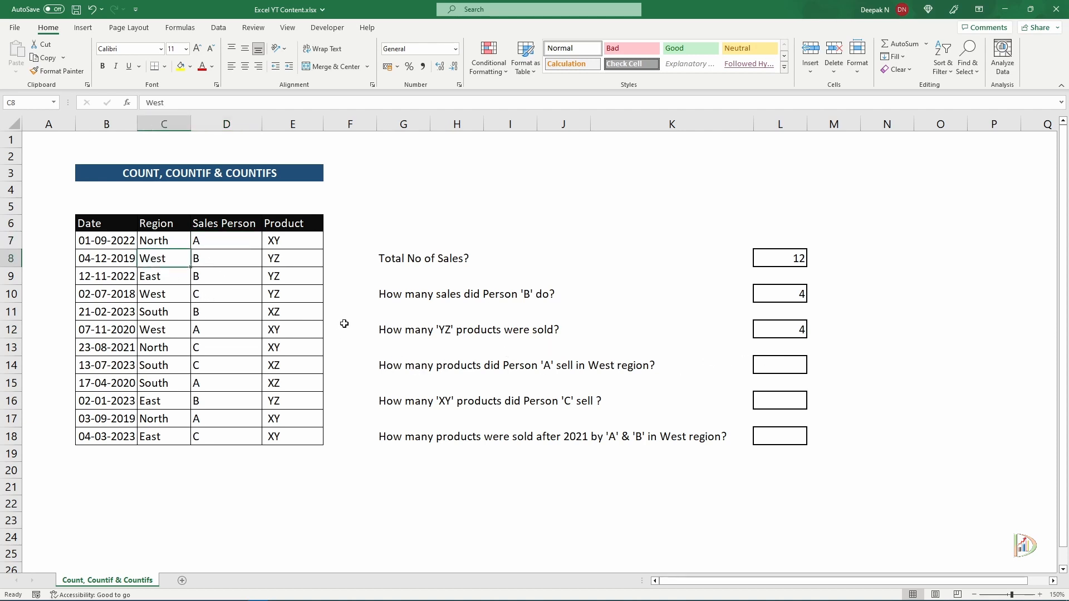
click(220, 244)
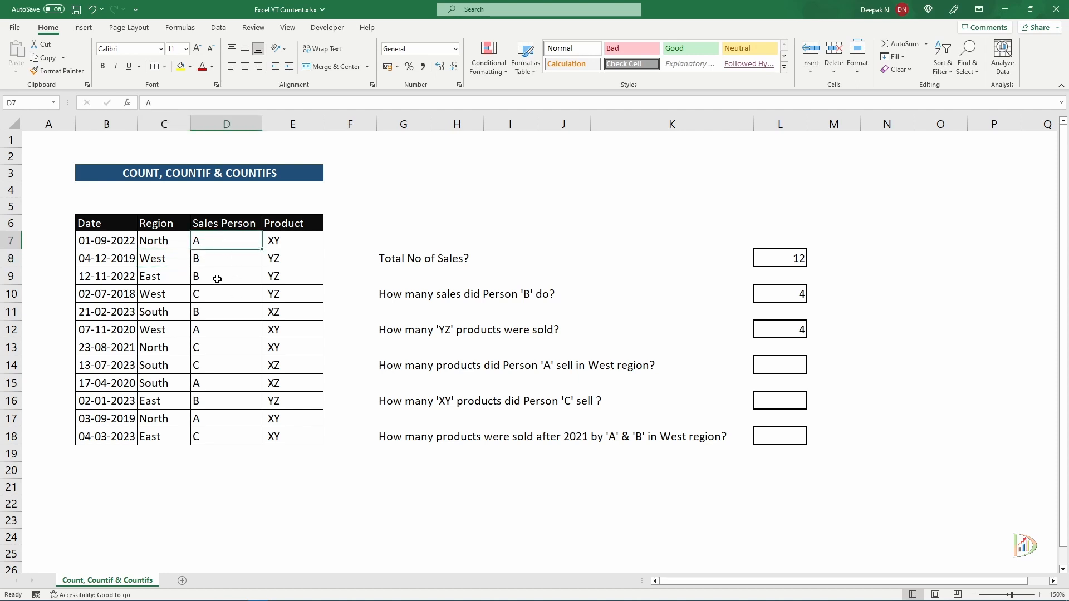
ctrl+click(211, 384)
ctrl+click(204, 419)
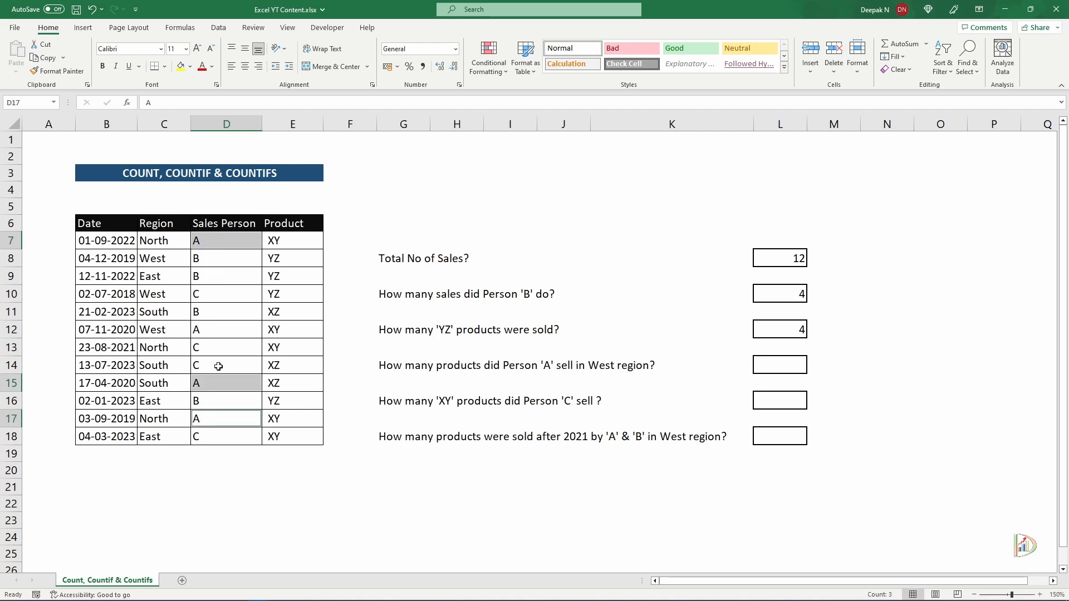
ctrl+click(164, 260)
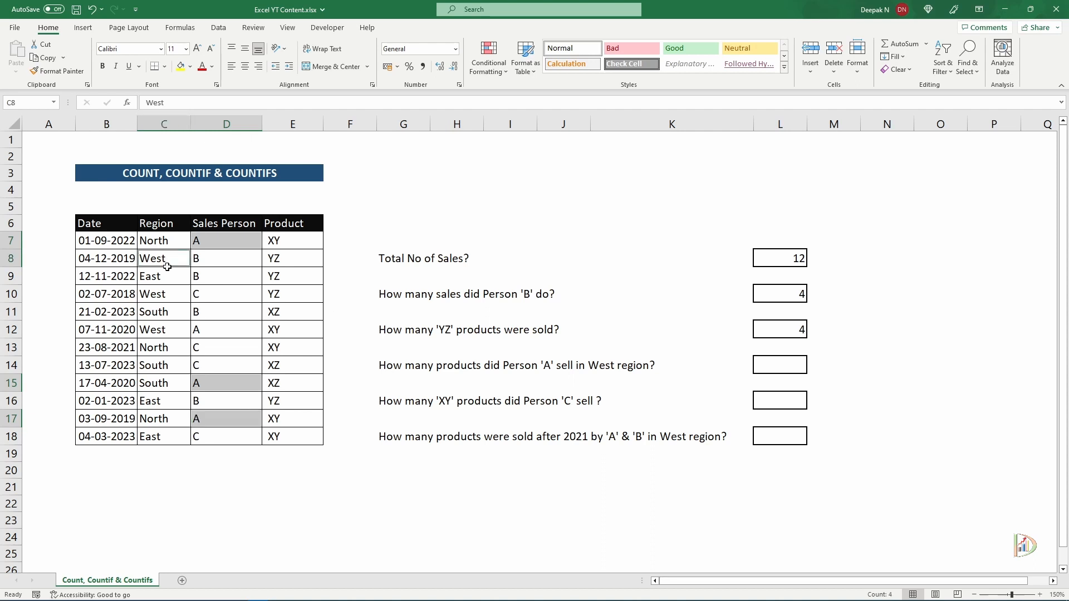
ctrl+click(161, 332)
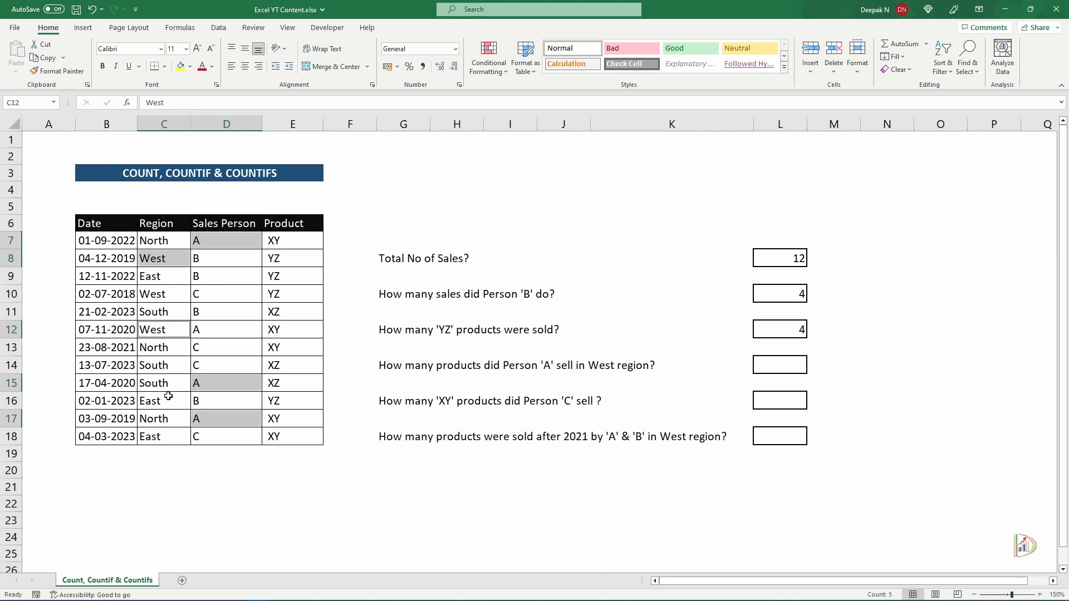
ctrl+click(155, 296)
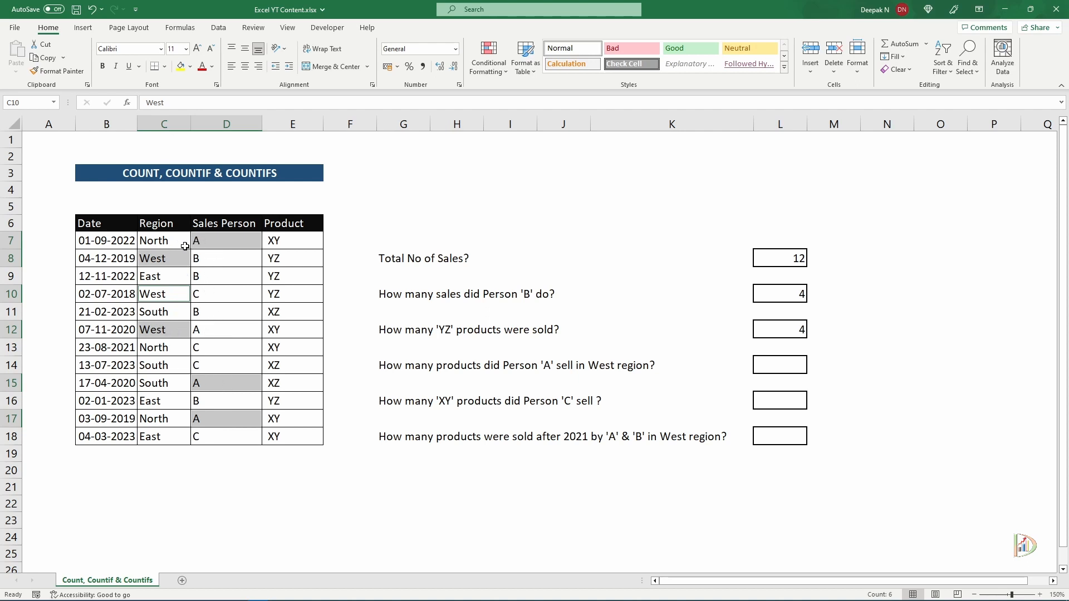
ctrl+click(214, 331)
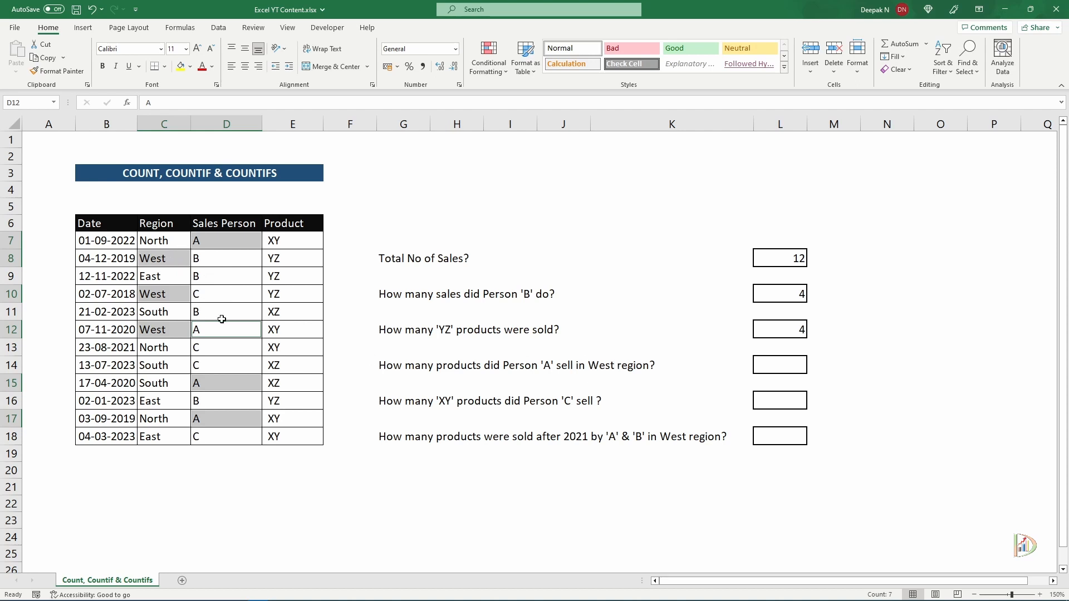
Count Person 'A' sales in the West region in L14 with =COUNTIFS($C$7:$C$18,"West",$D$7:$D$18,"A").
click(787, 369)
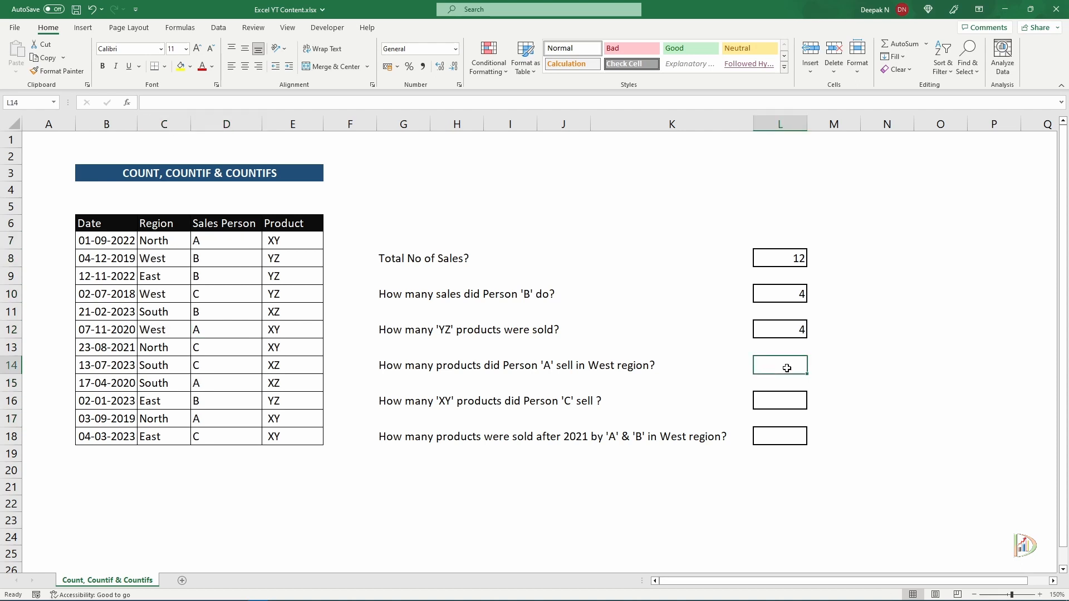
text(=countifs)
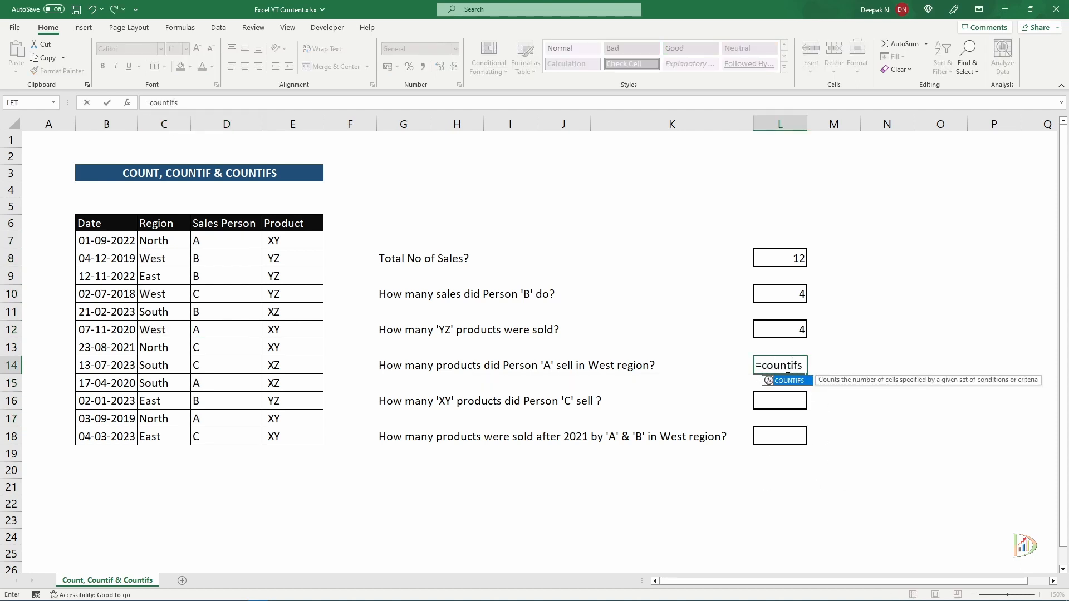
text(()
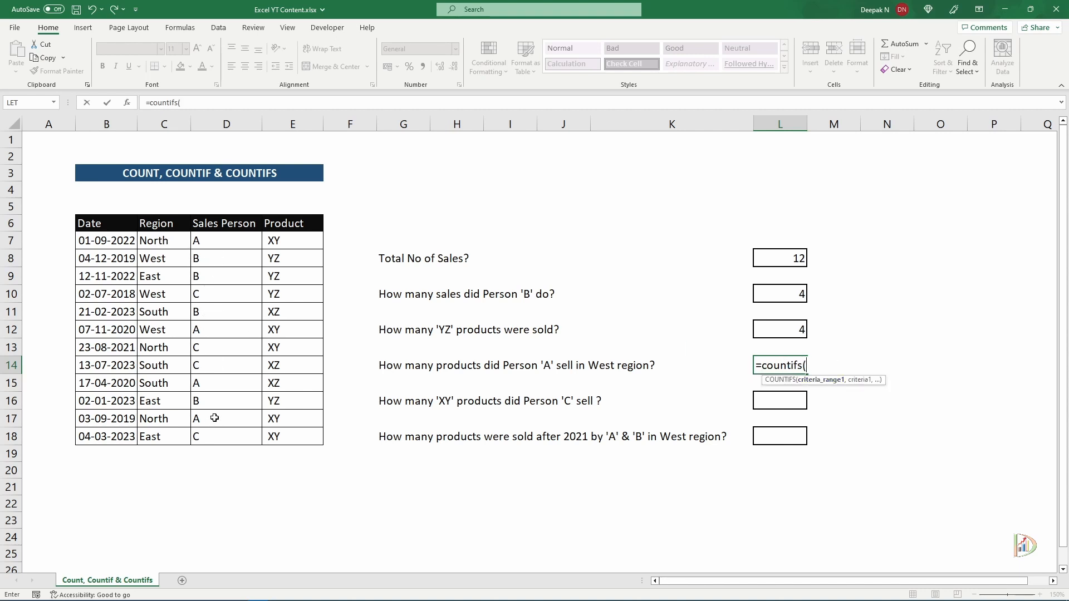
drag(170, 244, 164, 436)
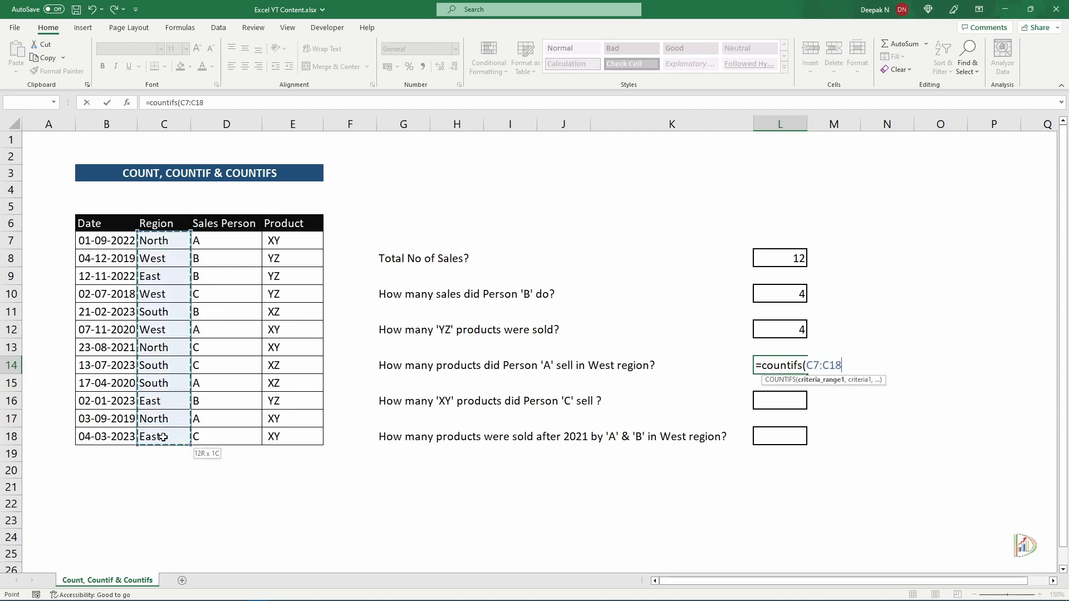
key(F4)
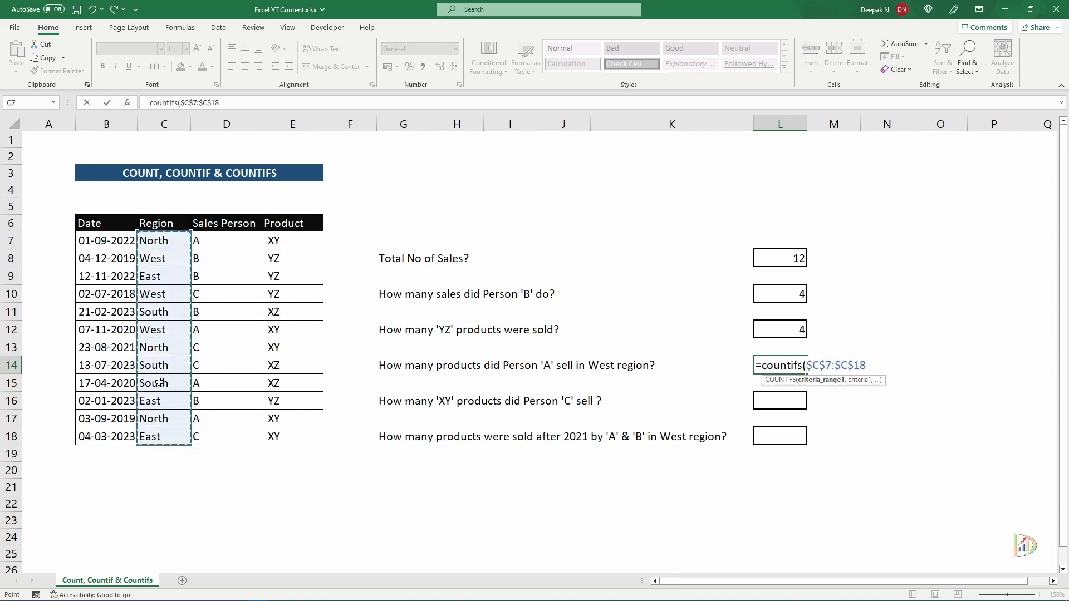
text(,)
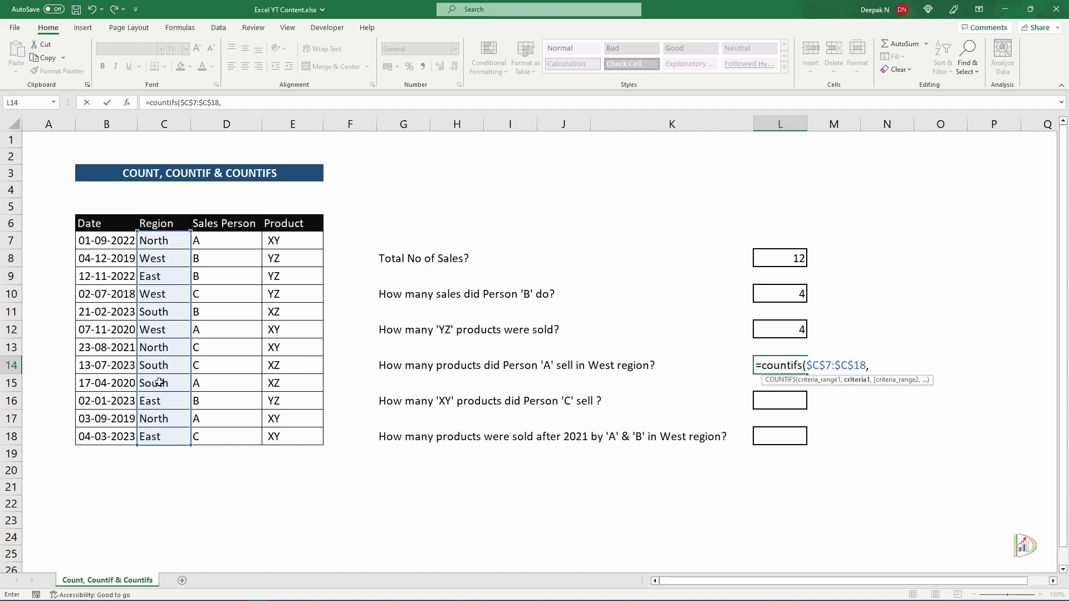
text("West",)
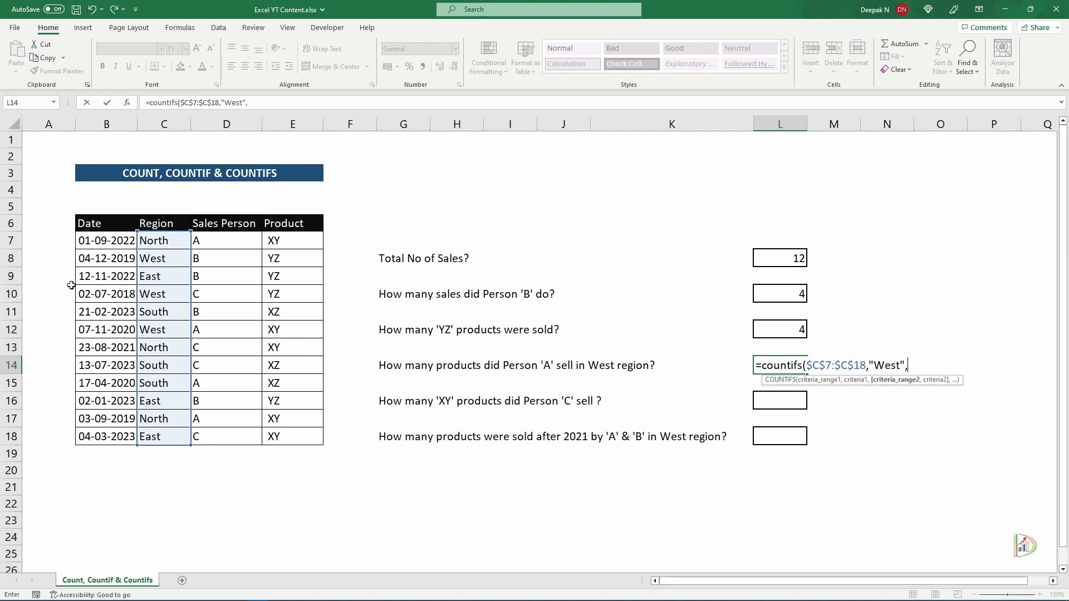
drag(225, 243, 227, 439)
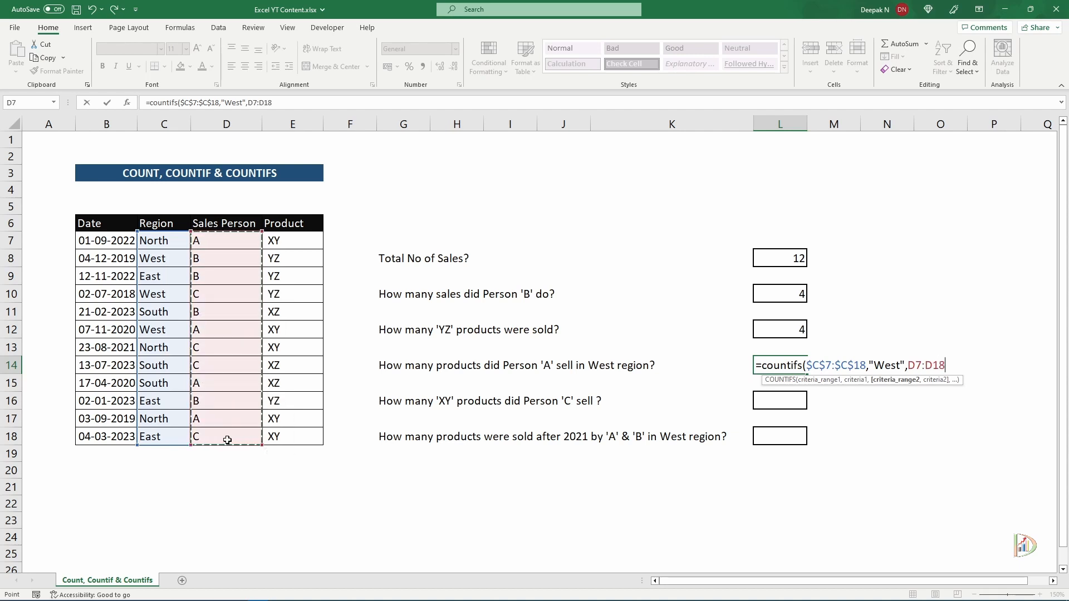
key(F4)
text(,)
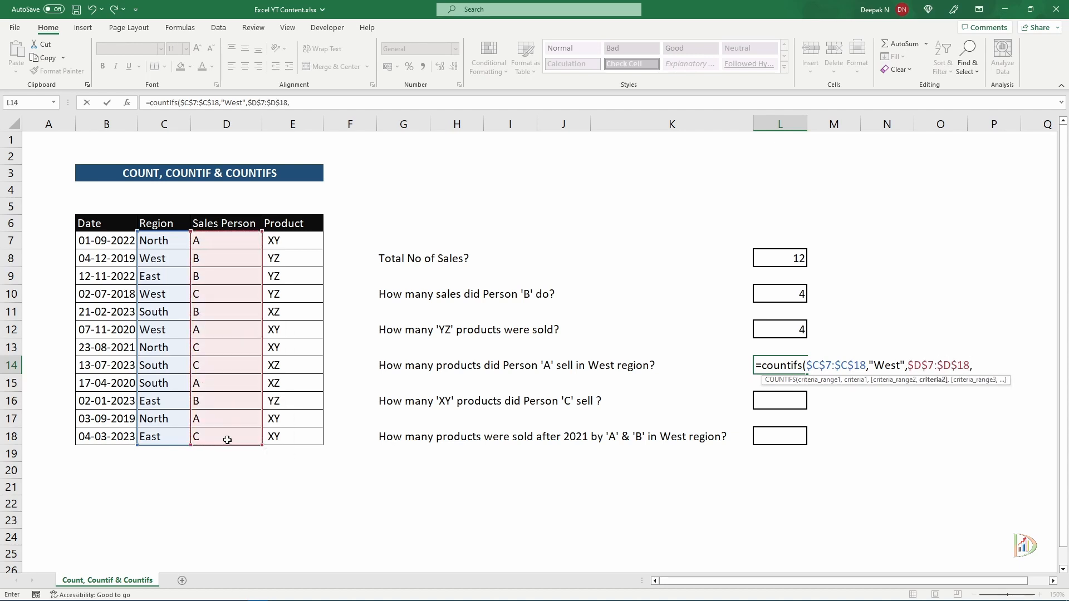
text("A"))
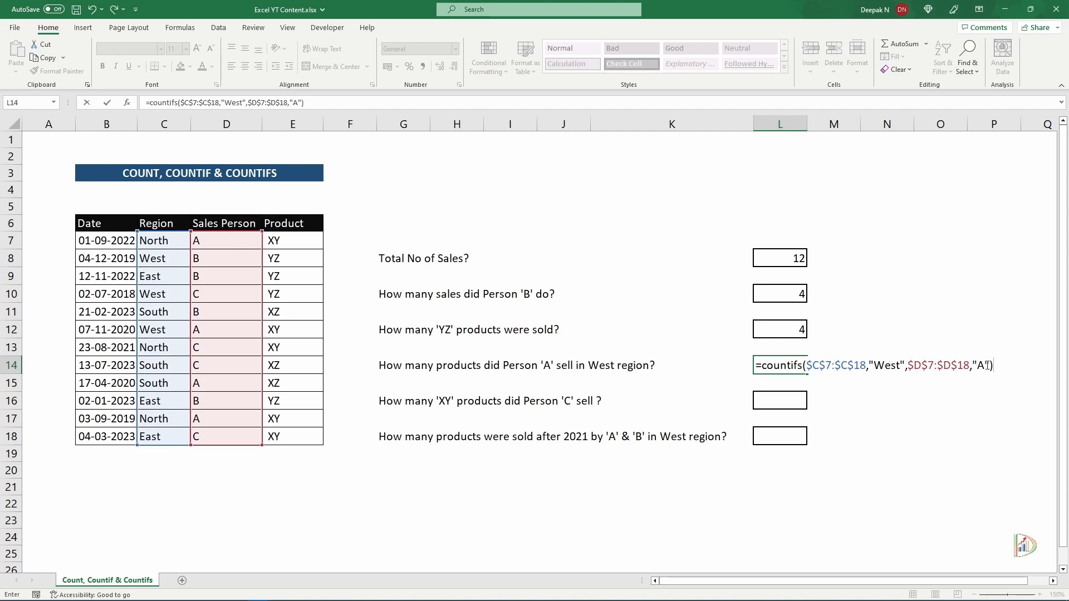
key(Return)
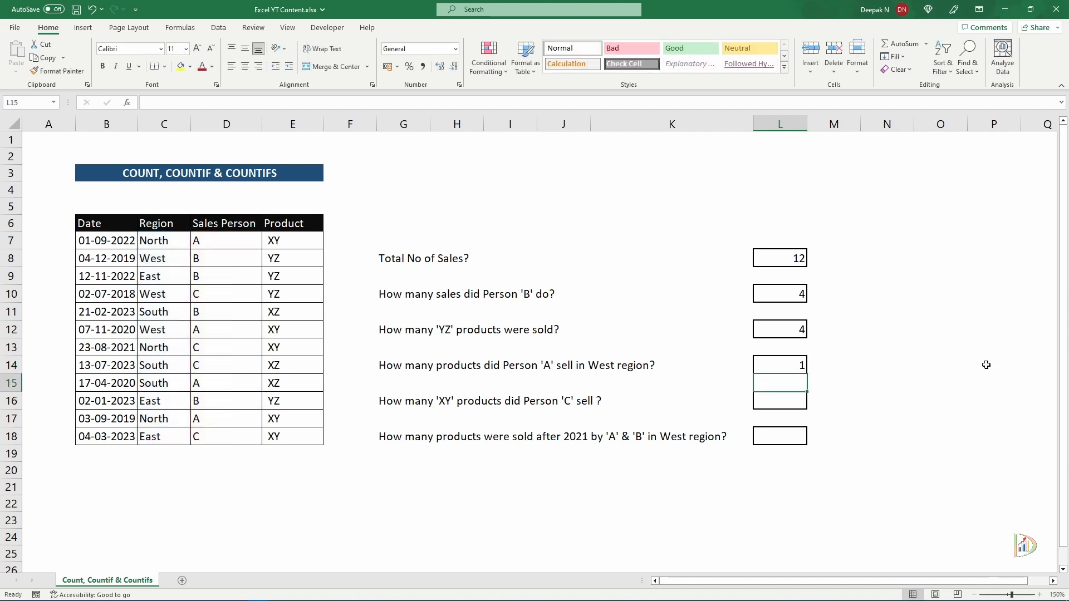
click(760, 367)
click(877, 369)
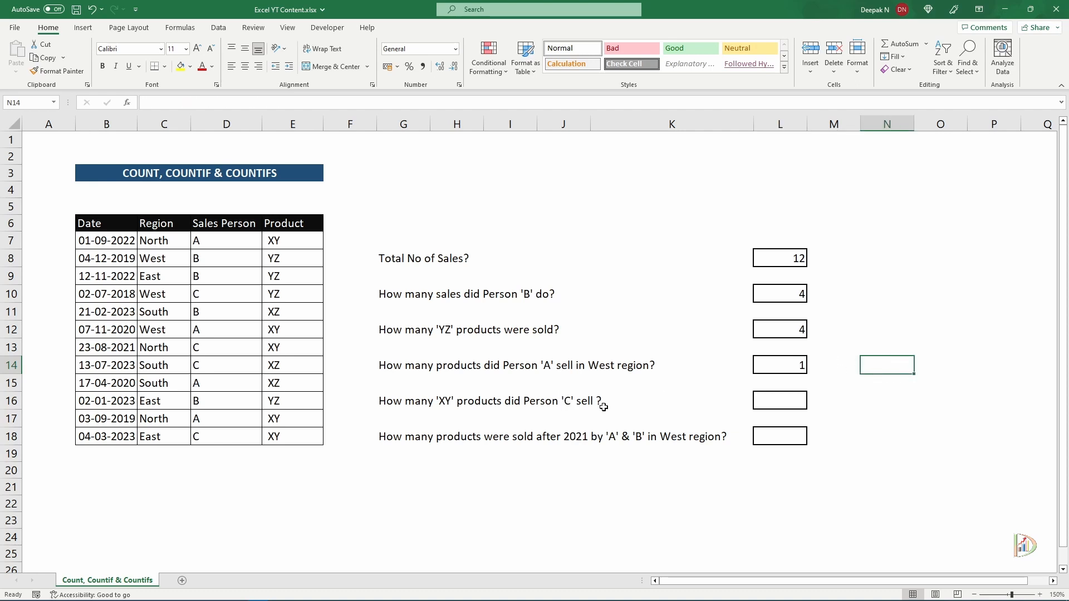
Count the 'XY' products sold by Person 'C' in L16 with =COUNTIFS($E$7:$E$18,"XY",$D$7:$D$18,"C").
click(768, 405)
click(439, 401)
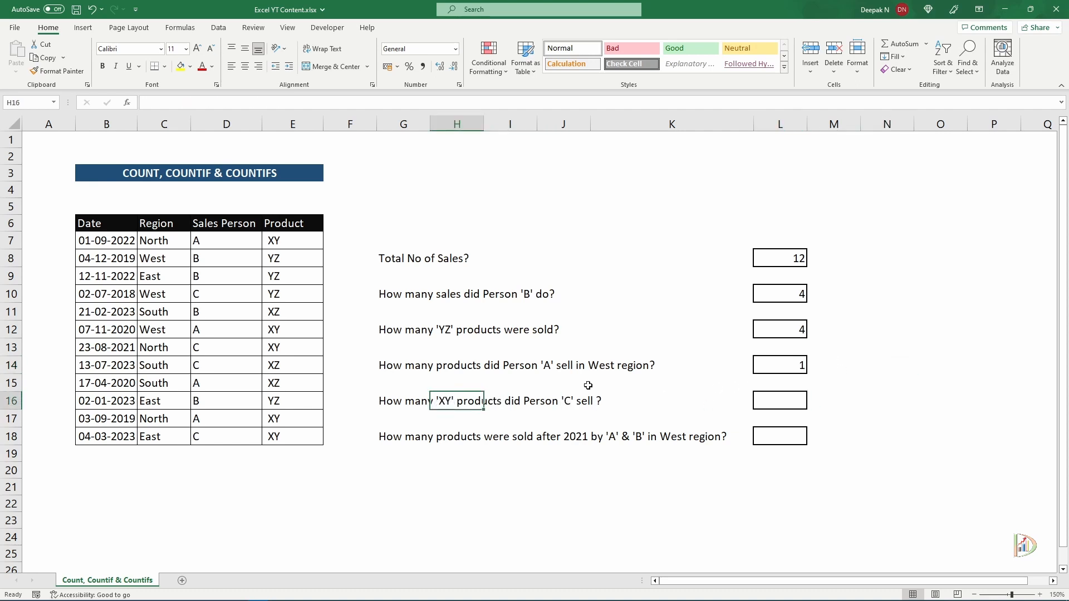
click(771, 399)
text(=c)
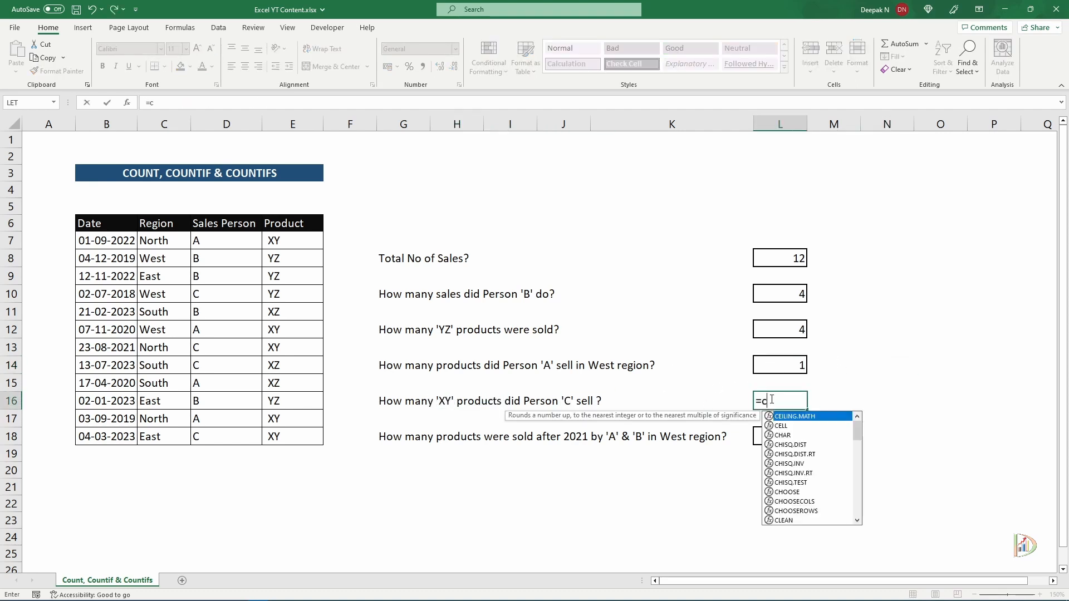
text(ountifs()
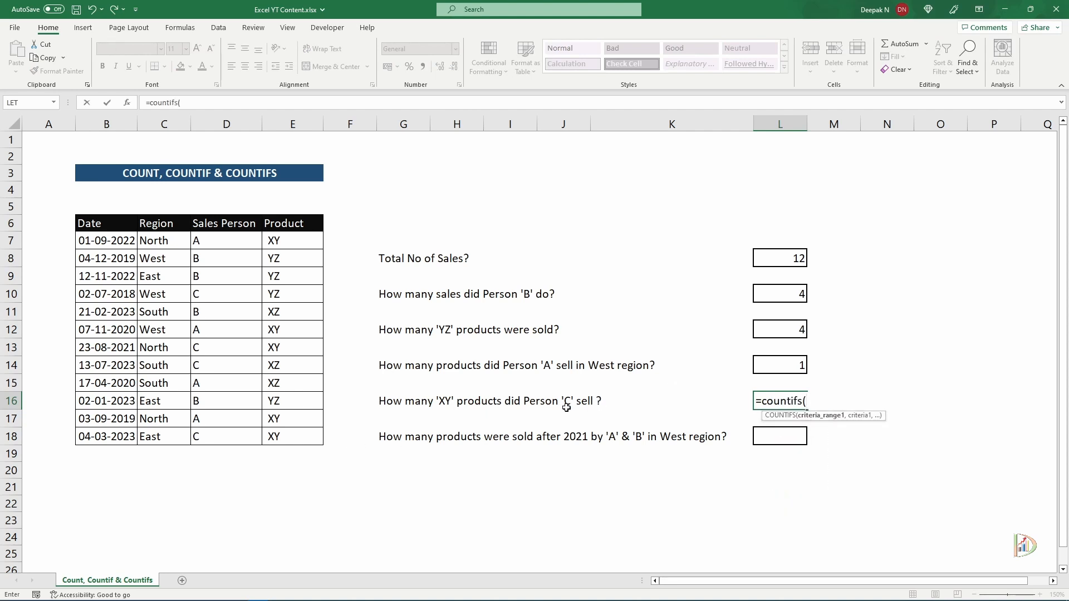
drag(293, 241, 294, 432)
key(F4)
text(,)
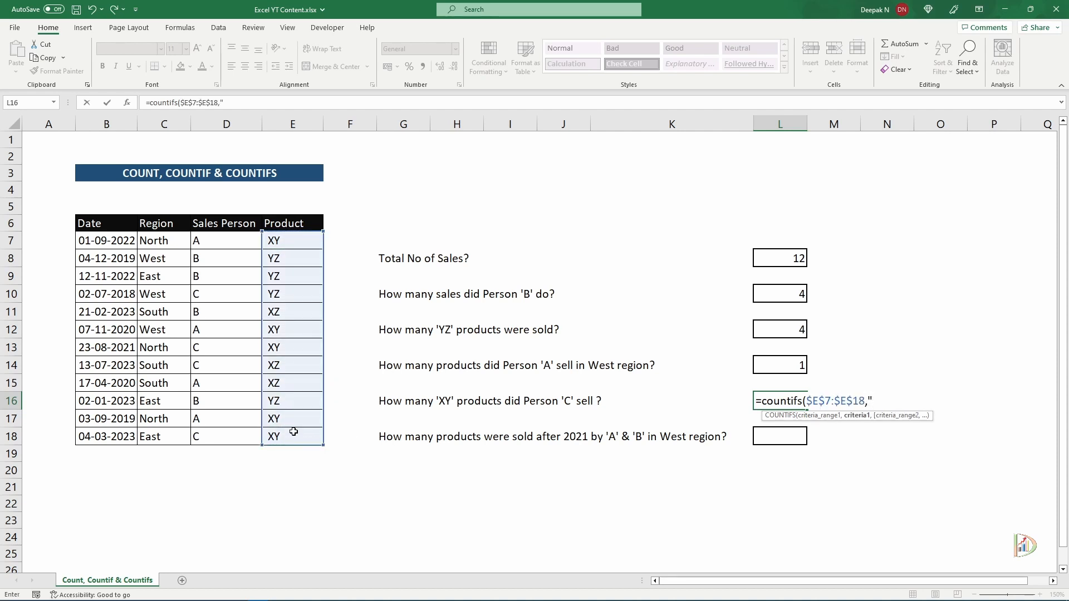
text("XY",)
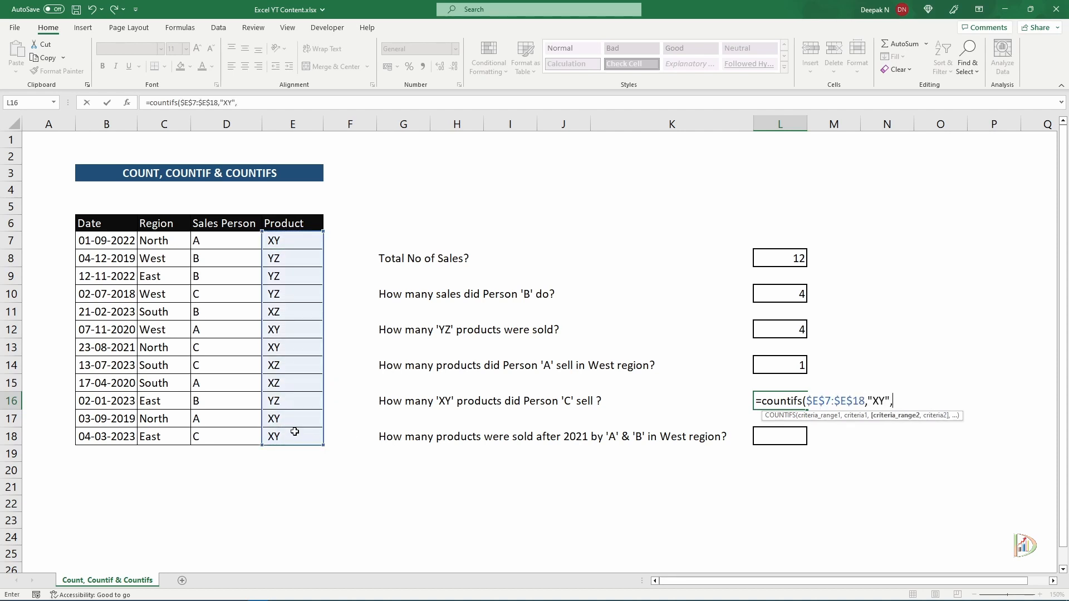
drag(203, 247, 206, 428)
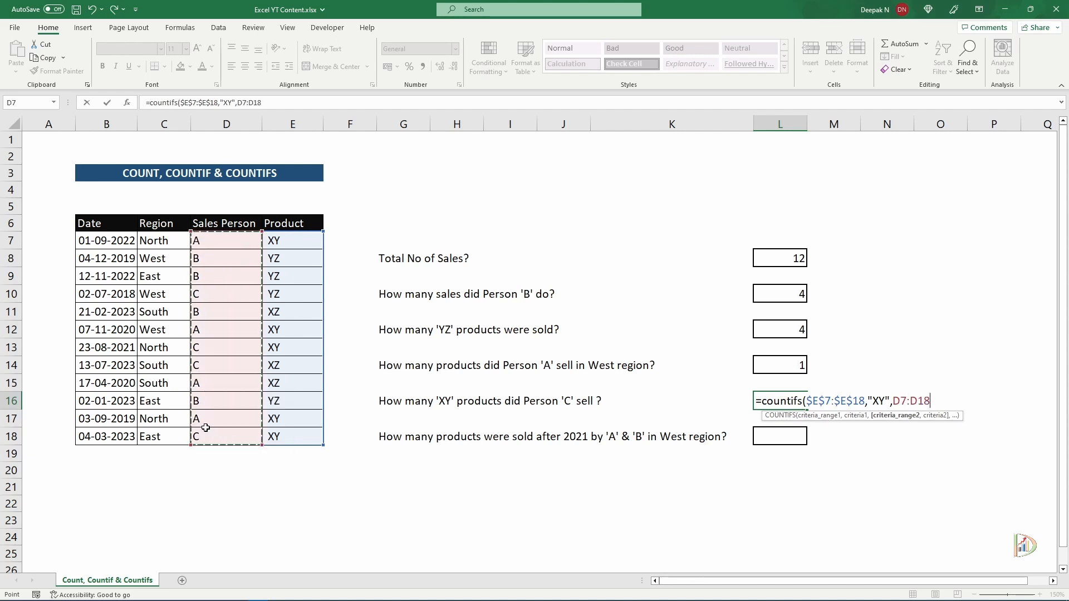
key(F4)
text(,"C)
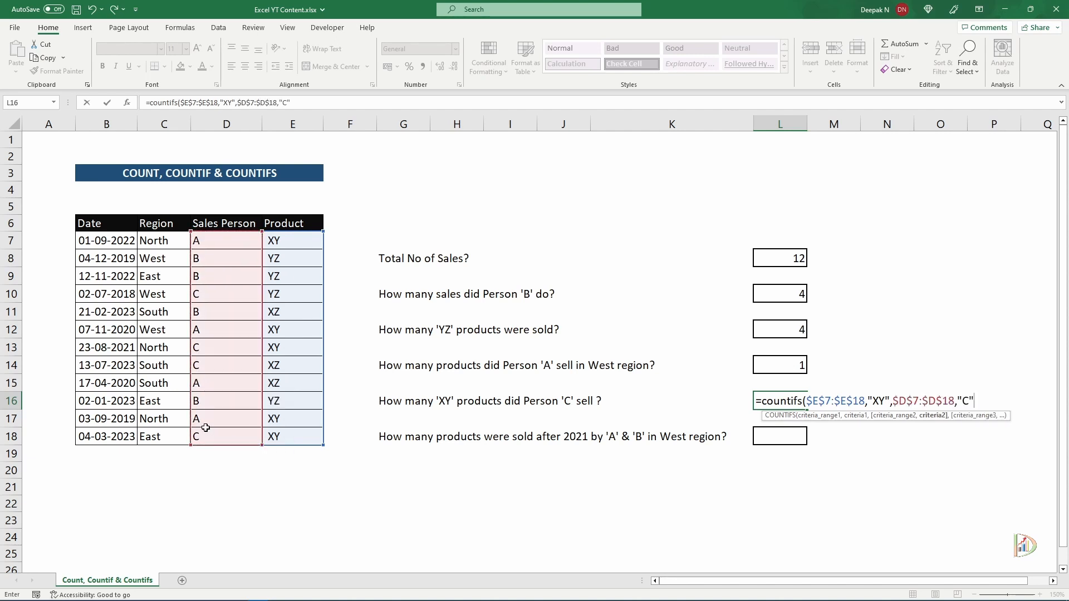
key(Return)
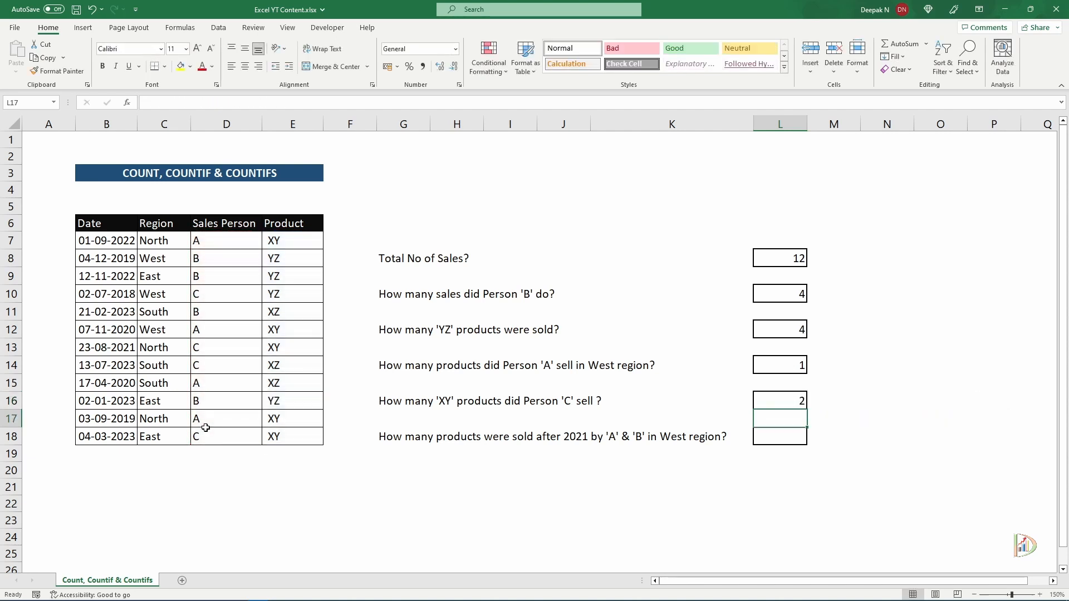
click(785, 403)
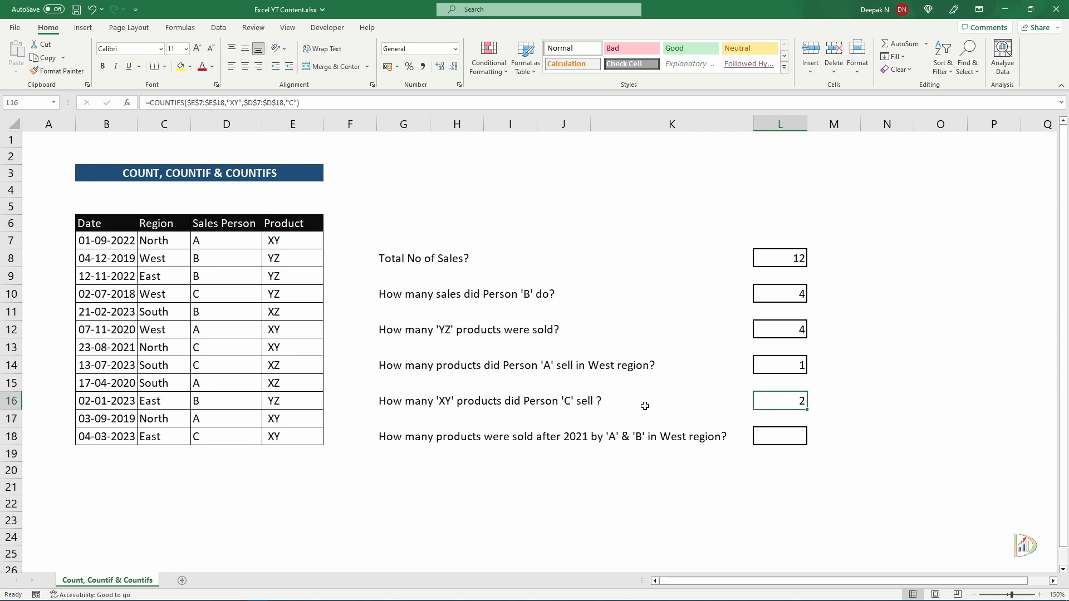
Examine the question in G18 and which sales date from 2021 onward by selecting the matching cells in the Date column together.
click(422, 438)
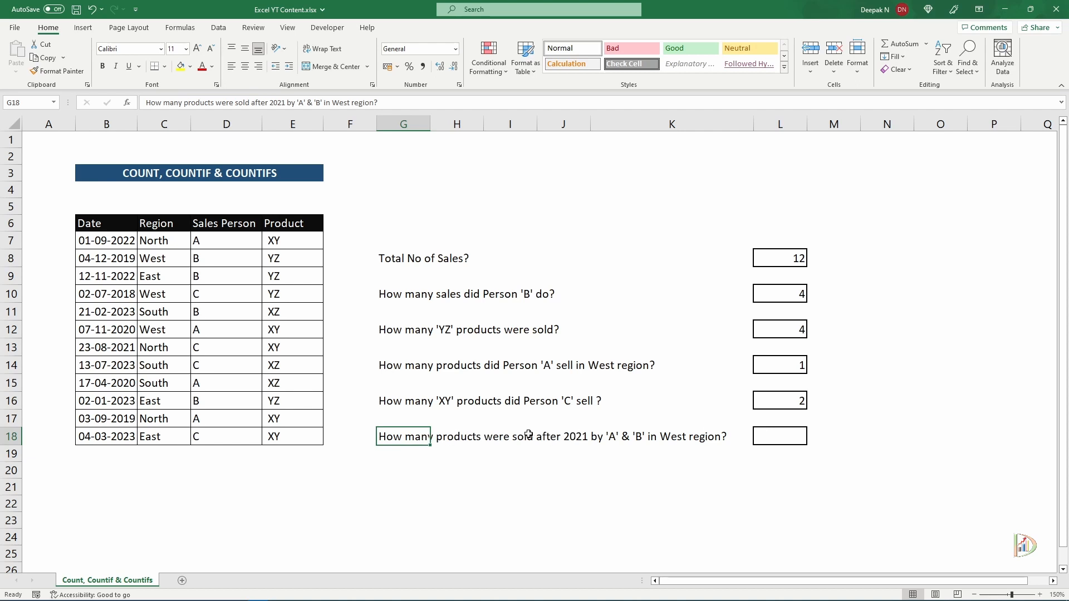
click(456, 457)
click(398, 441)
click(468, 461)
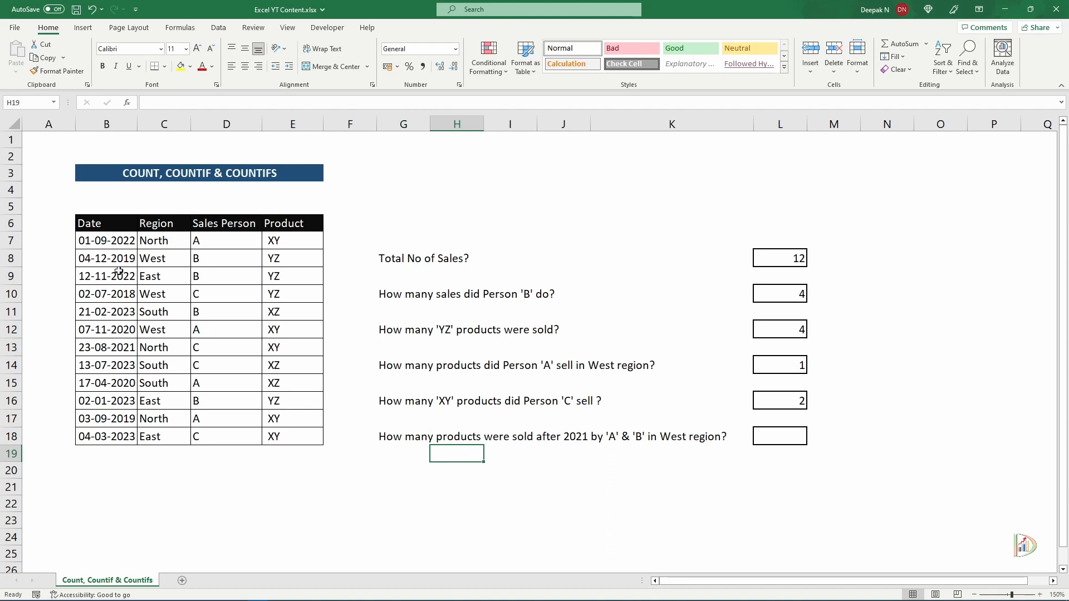
ctrl+click(114, 242)
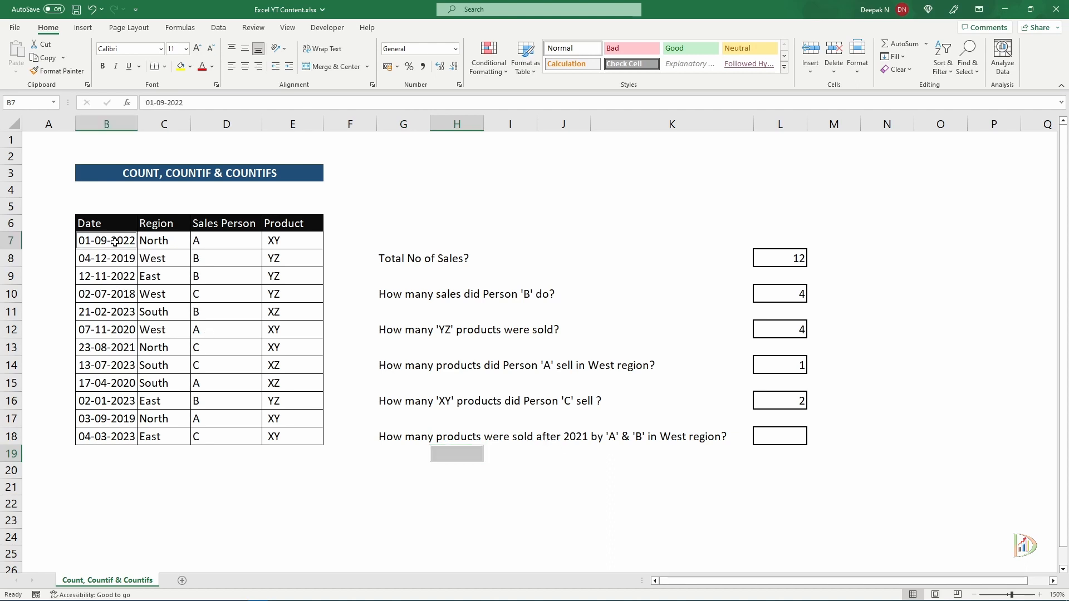
ctrl+click(116, 277)
ctrl+click(122, 310)
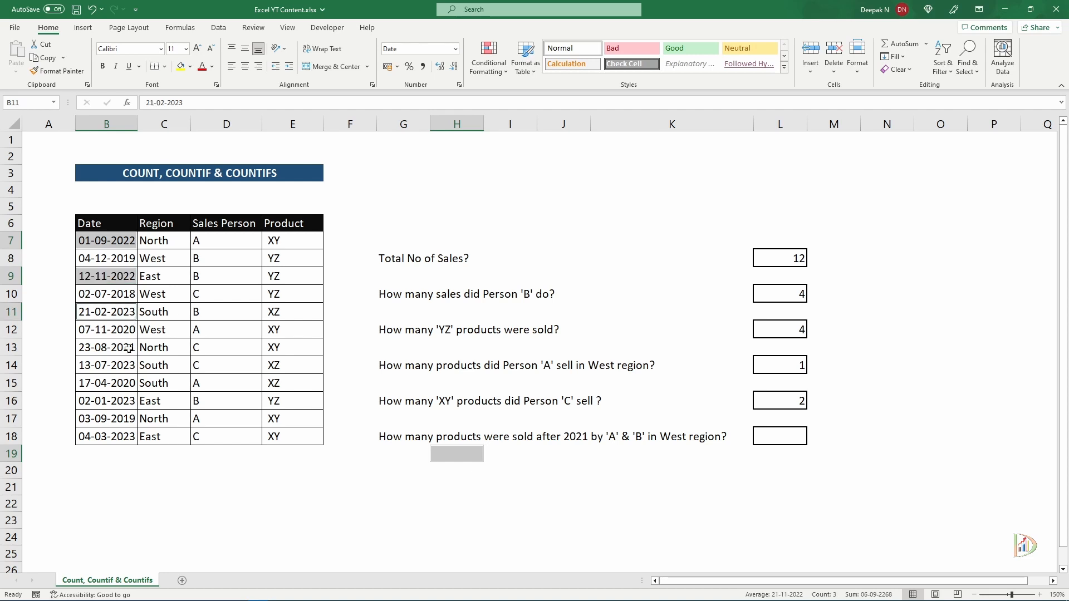
ctrl+click(121, 349)
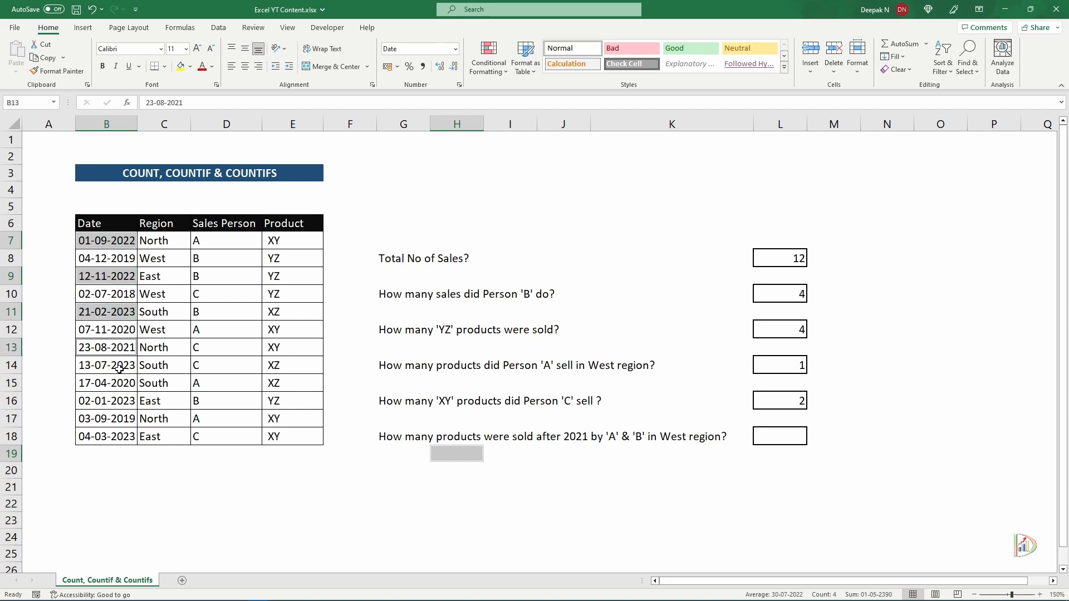
ctrl+click(119, 368)
ctrl+click(122, 403)
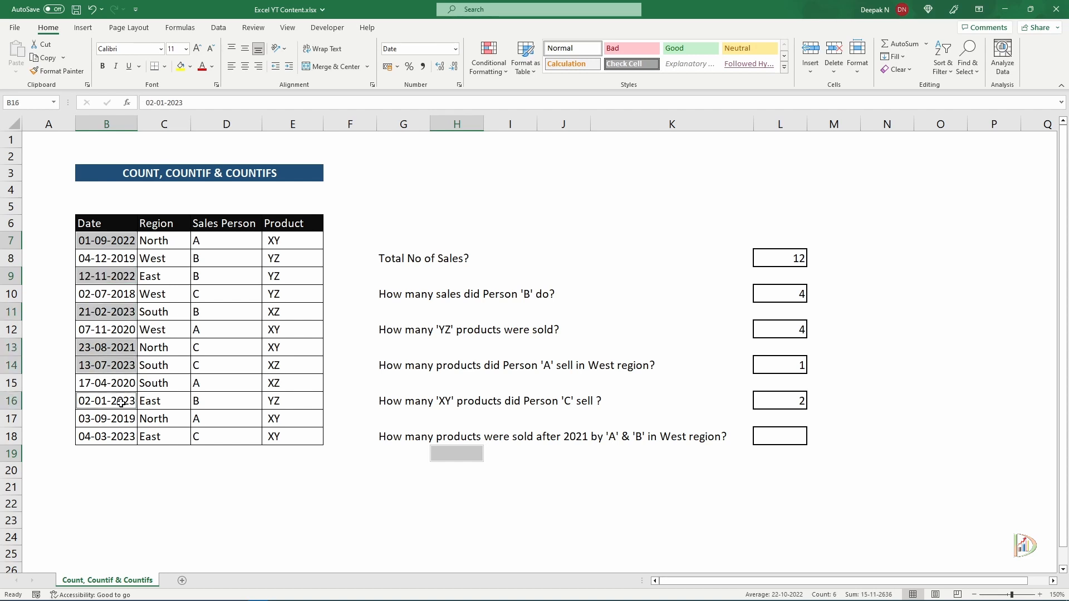
ctrl+click(122, 437)
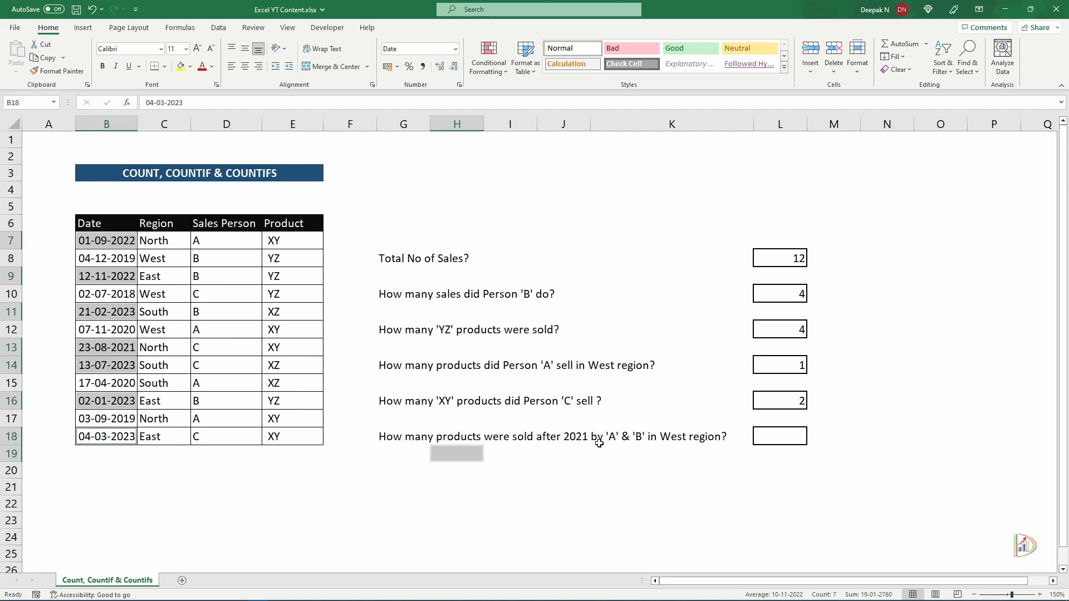
Examine which sales match Persons 'A' and 'B' and the West region by adding the matching cells to the selection, then clear it.
drag(214, 245, 211, 276)
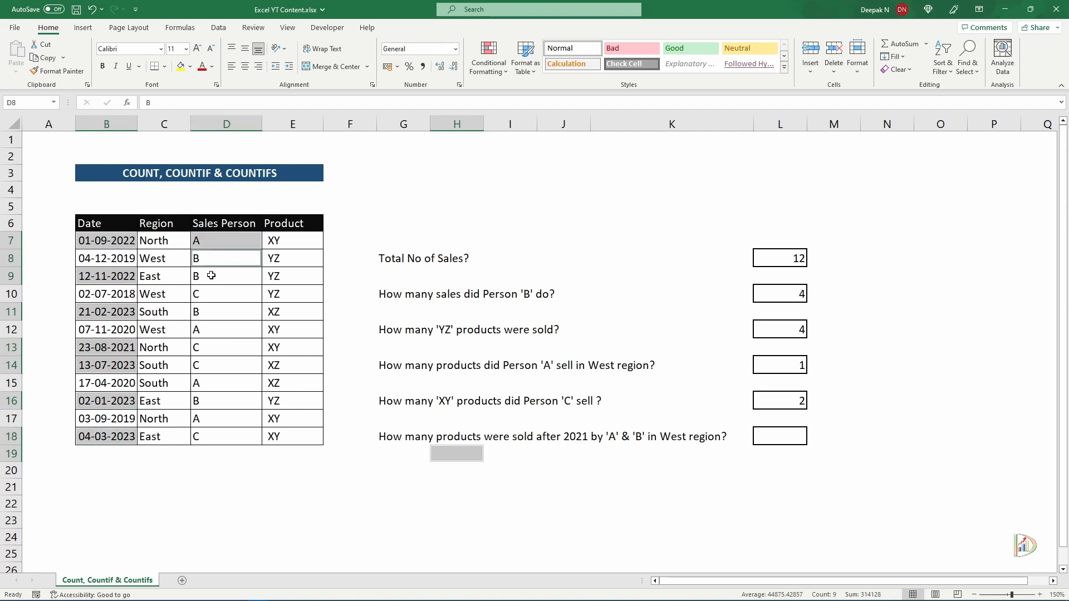
ctrl+click(214, 318)
ctrl+click(214, 330)
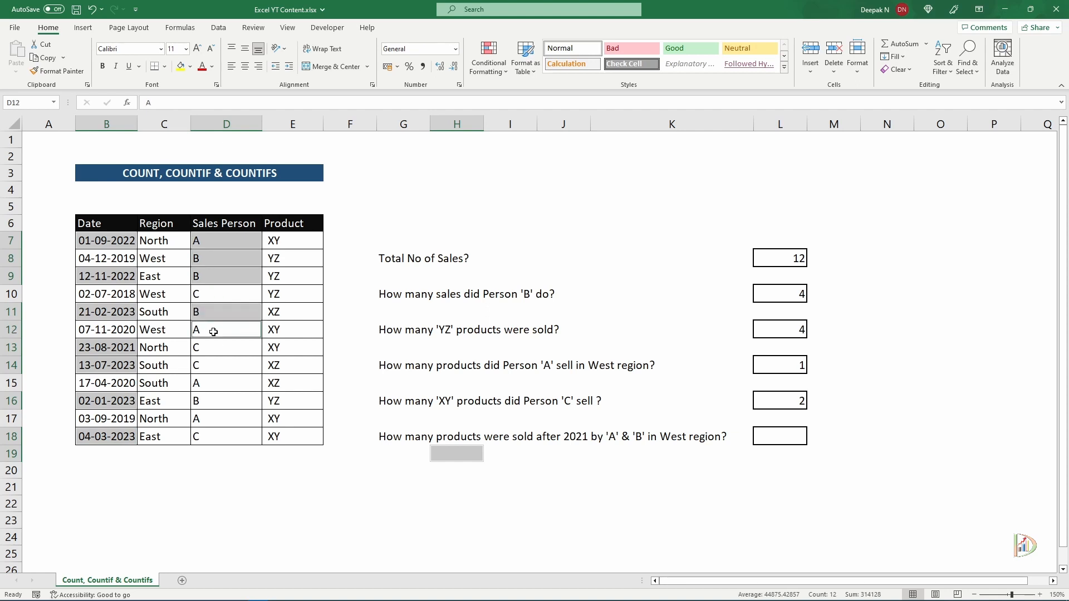
ctrl+click(207, 383)
ctrl+click(206, 397)
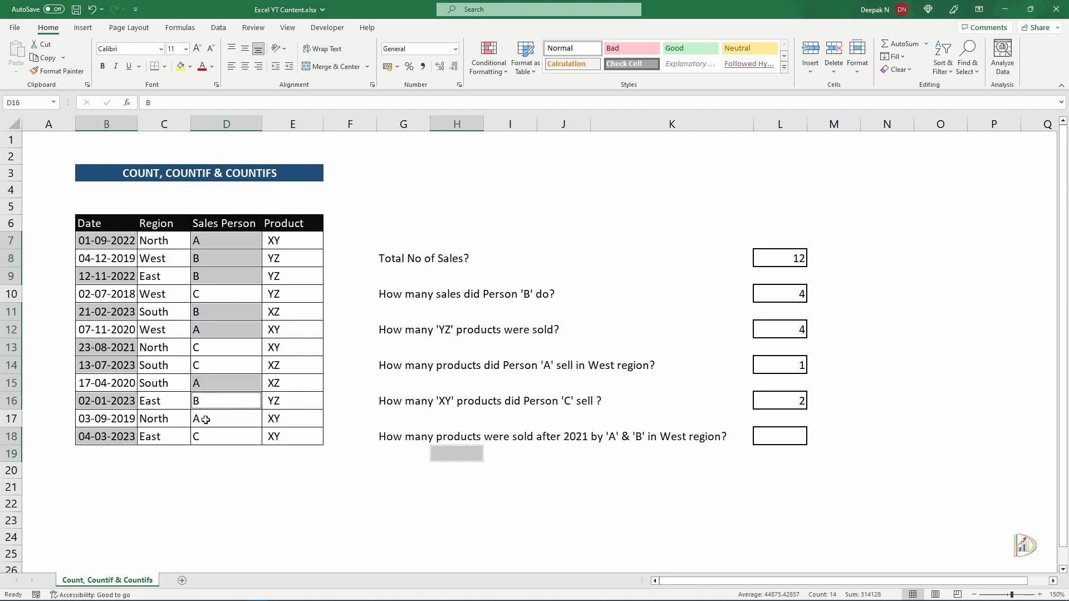
ctrl+click(205, 421)
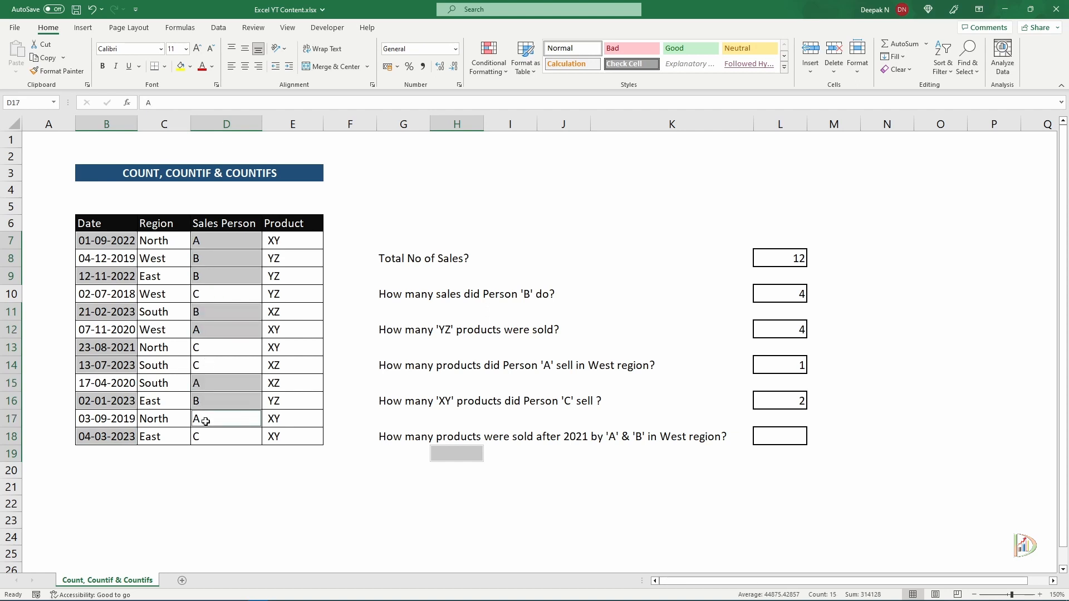
ctrl+click(163, 259)
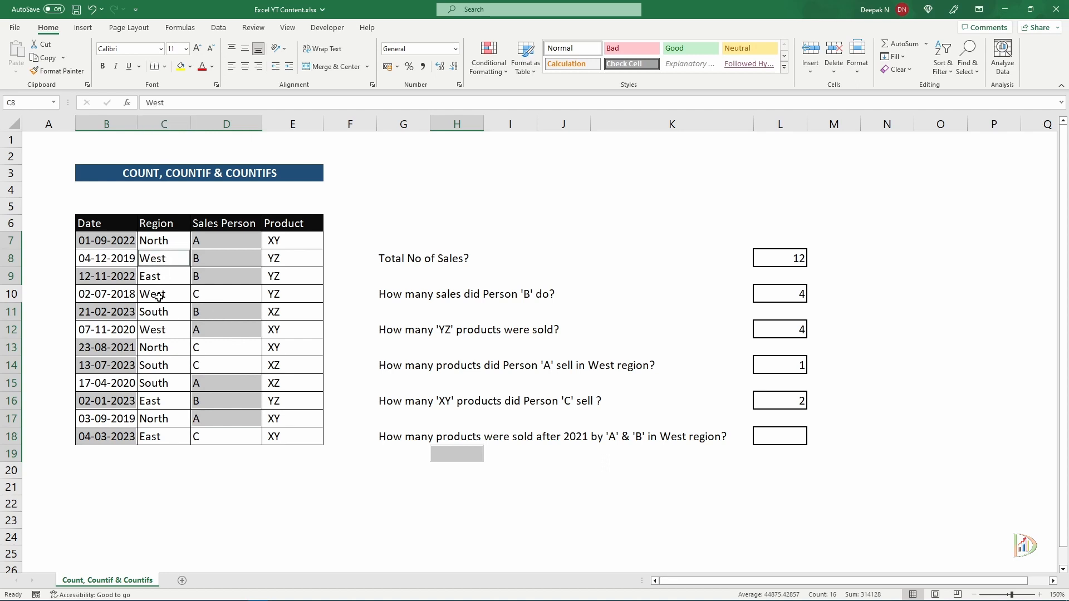
ctrl+click(159, 297)
ctrl+click(163, 334)
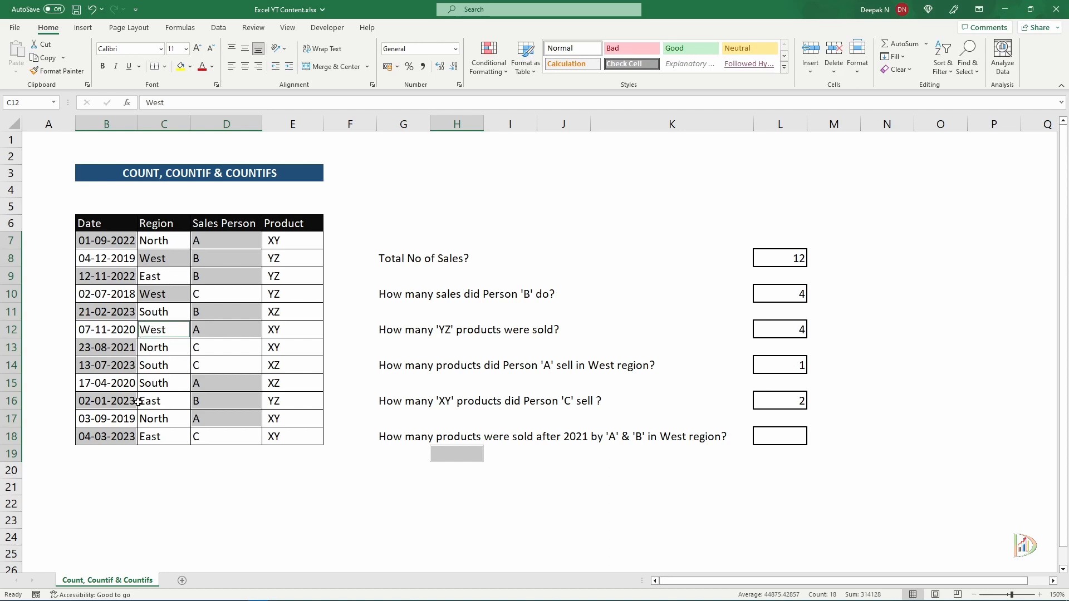
click(666, 403)
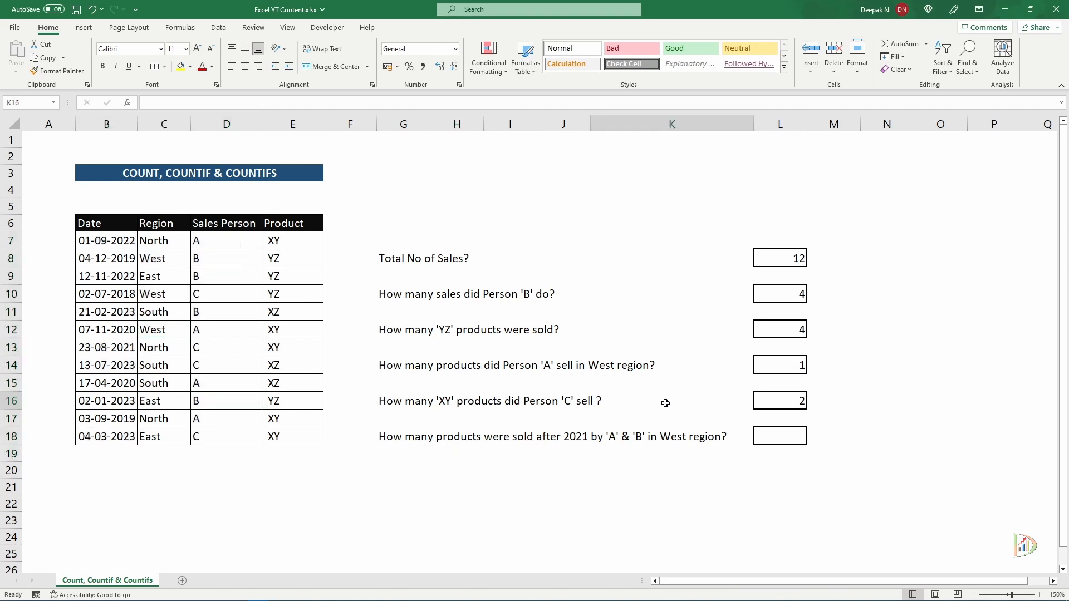
Start a COUNTIFS formula in L18 with the Date range $B$7:$B$18 and the criterion ">=01-01-2021".
click(806, 438)
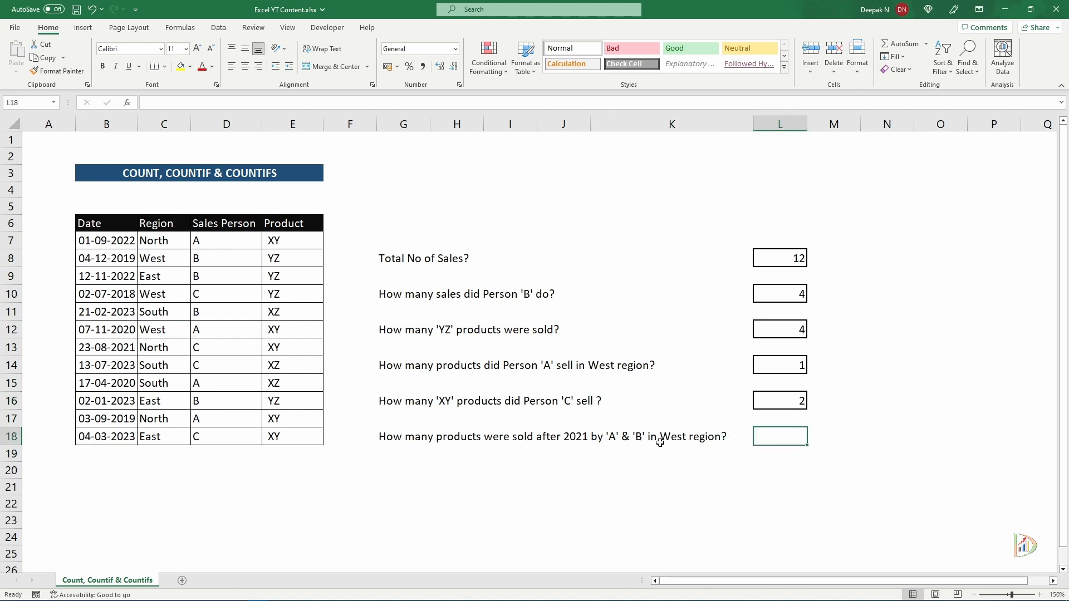
text(=)
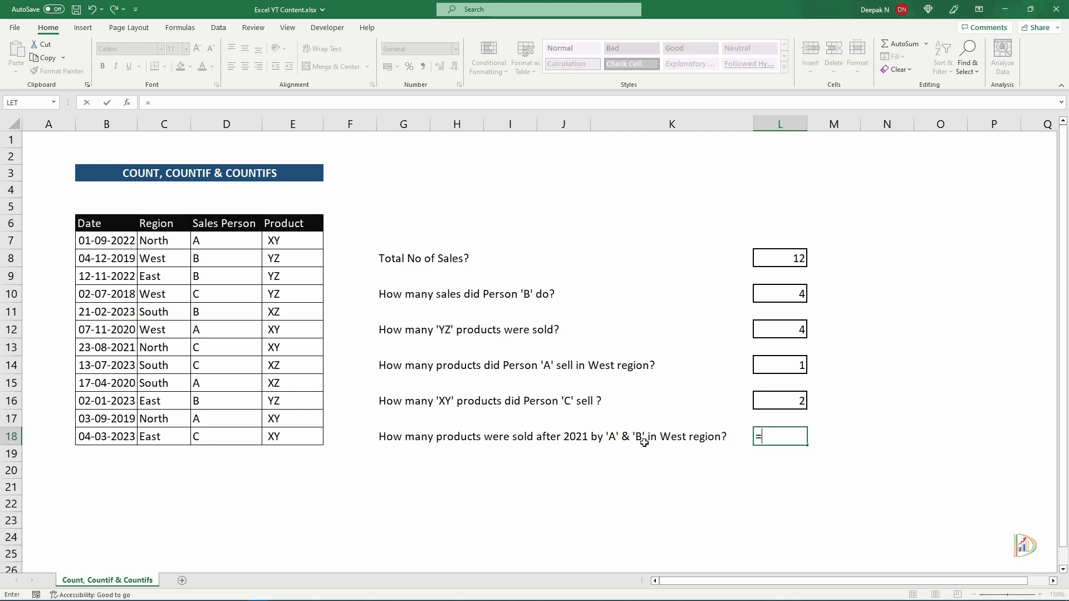
text(counti)
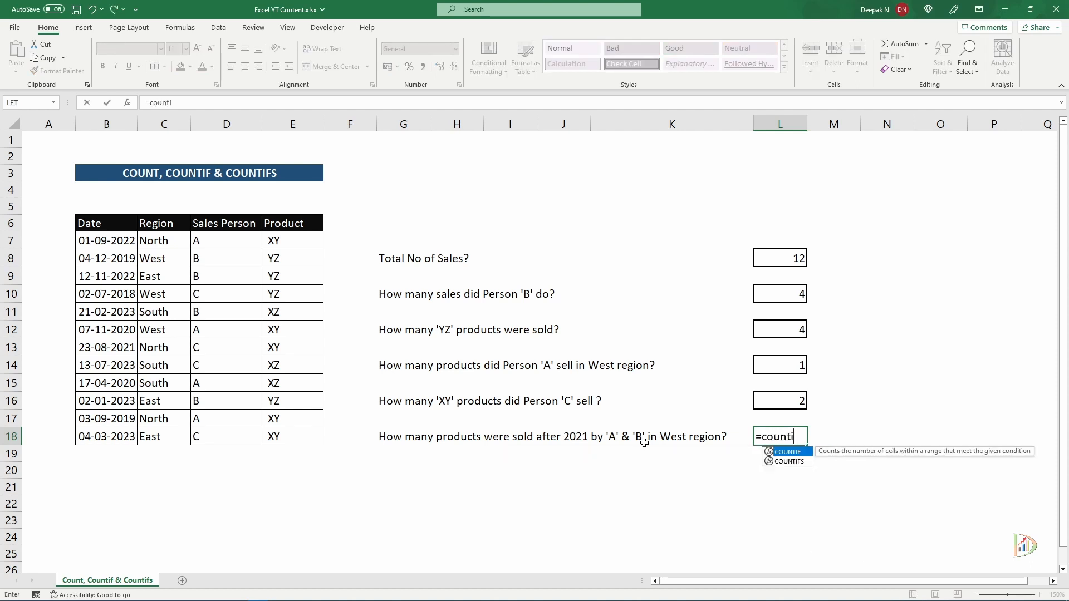
text(fs)
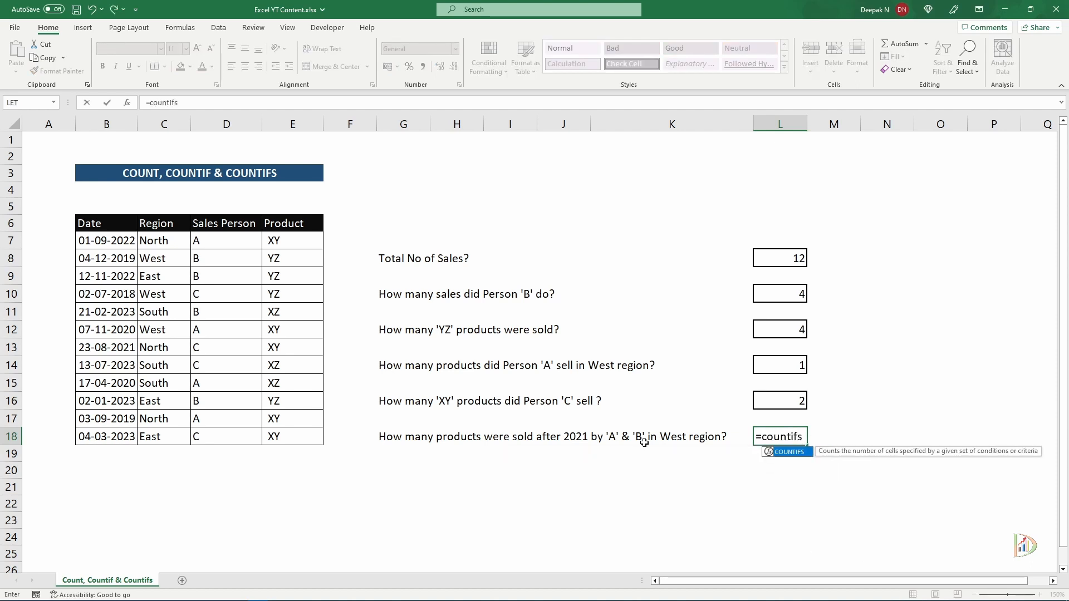
text(()
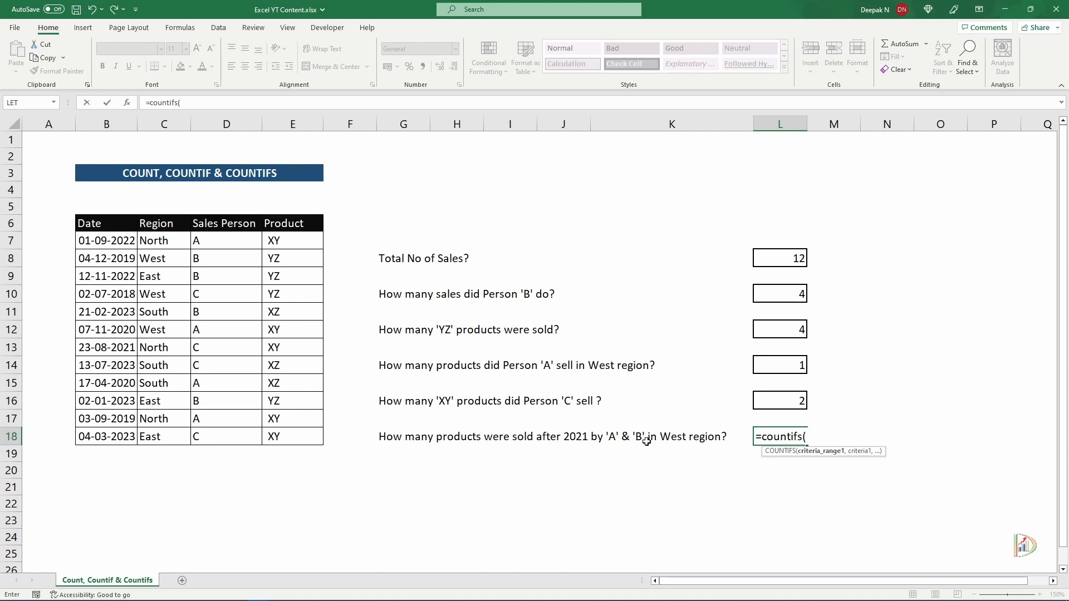
drag(113, 241, 107, 437)
key(F4)
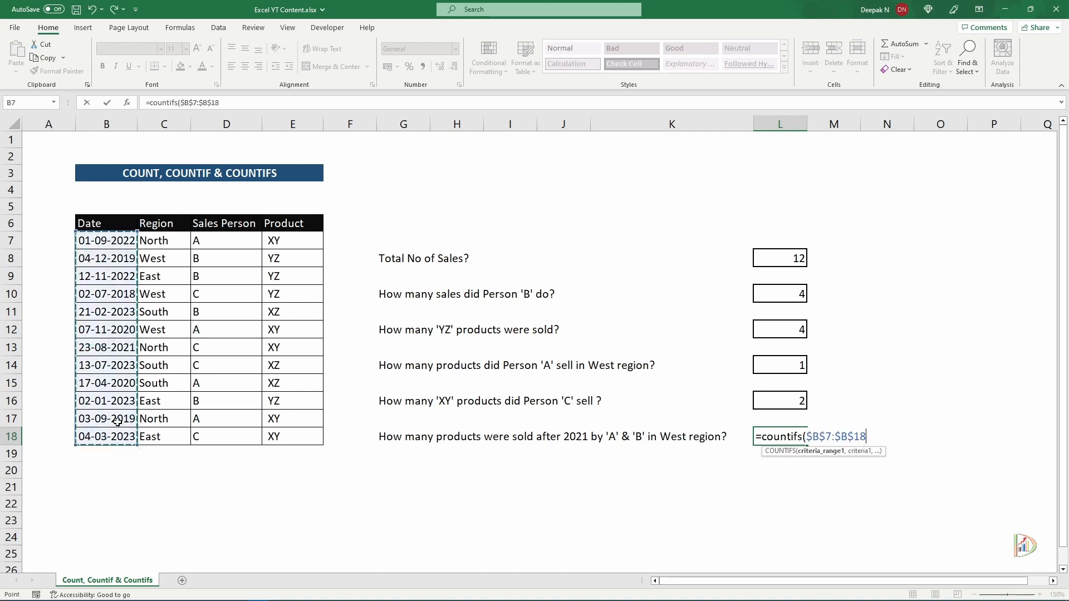
text(,">)
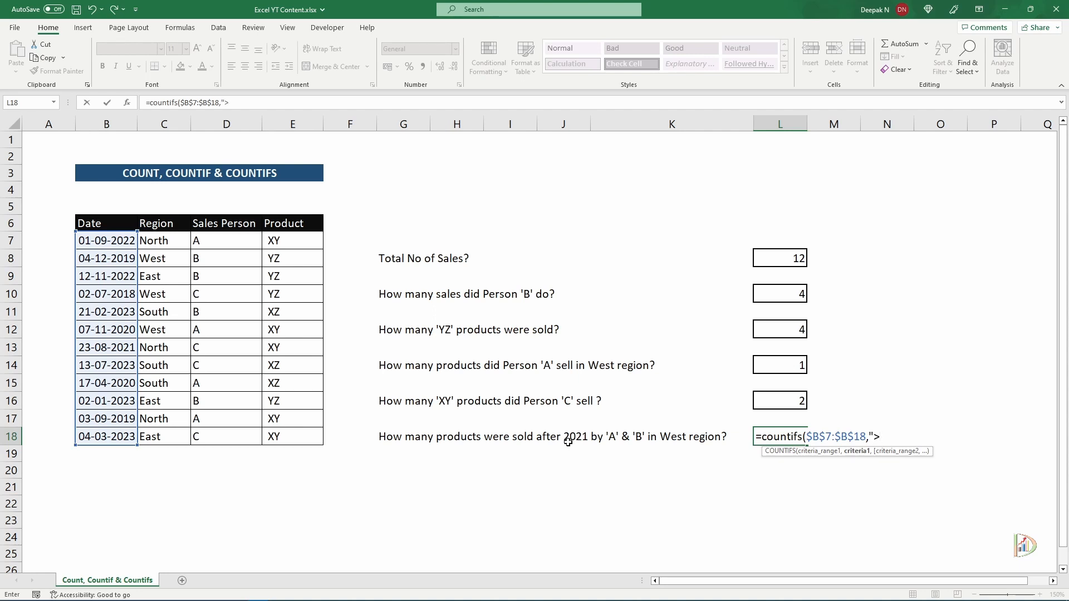
text(-)
key(BackSpace)
text(01-01-2021)
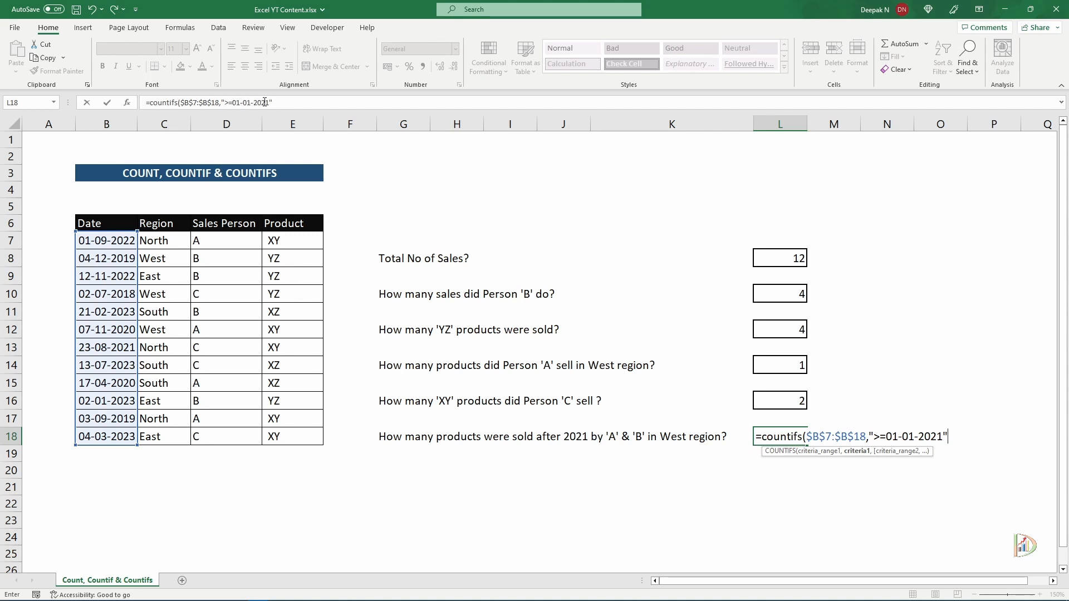
Add the Region range $C$7:$C$18 with the criterion "West" to the COUNTIFS formula in L18.
click(285, 102)
text(,)
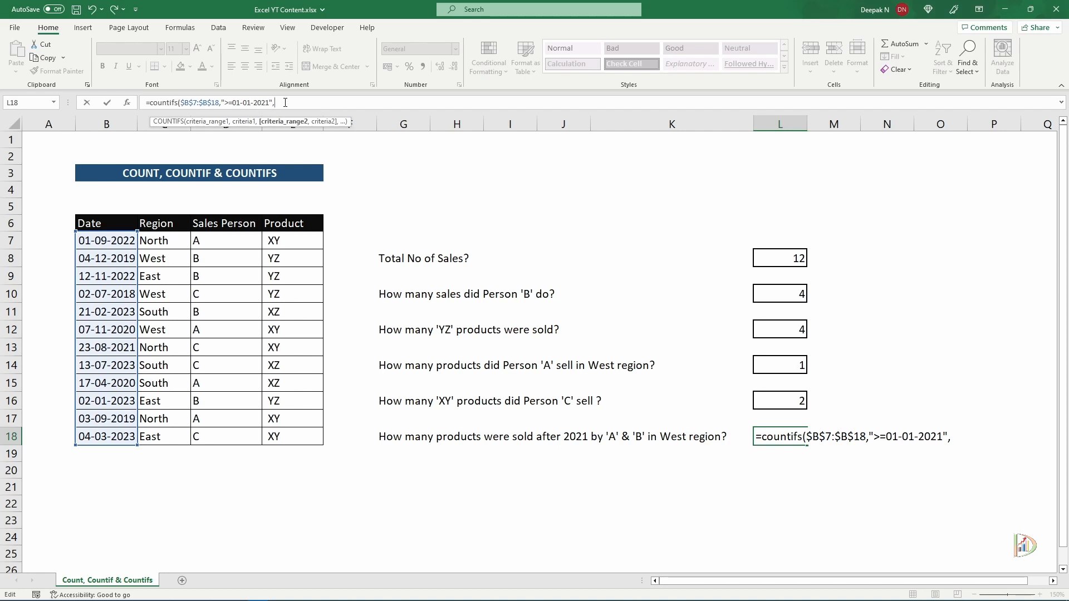
drag(184, 244, 155, 433)
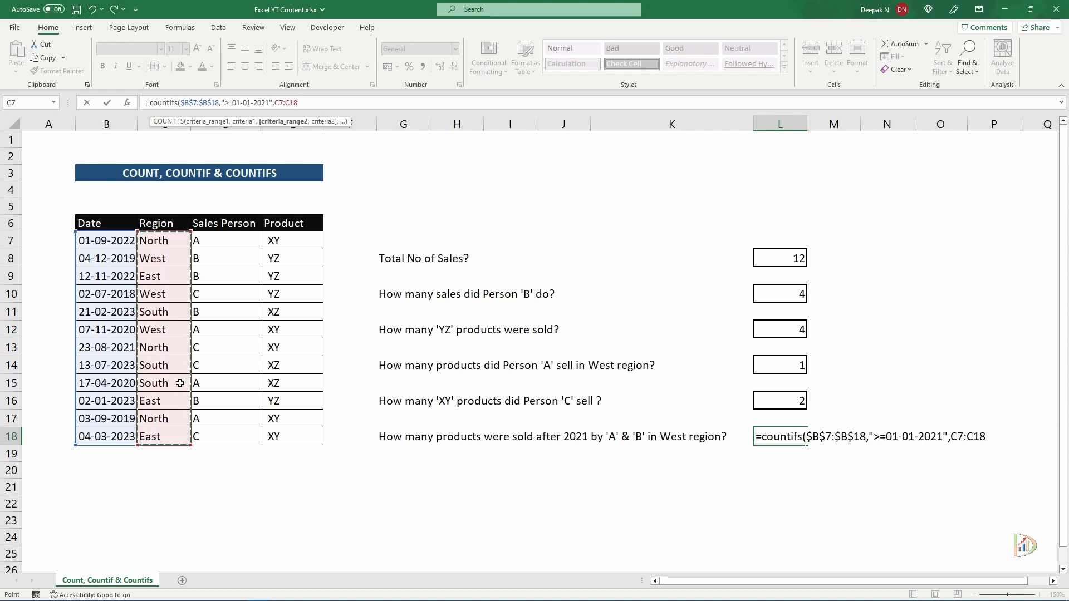
key(F4)
text(,"West)
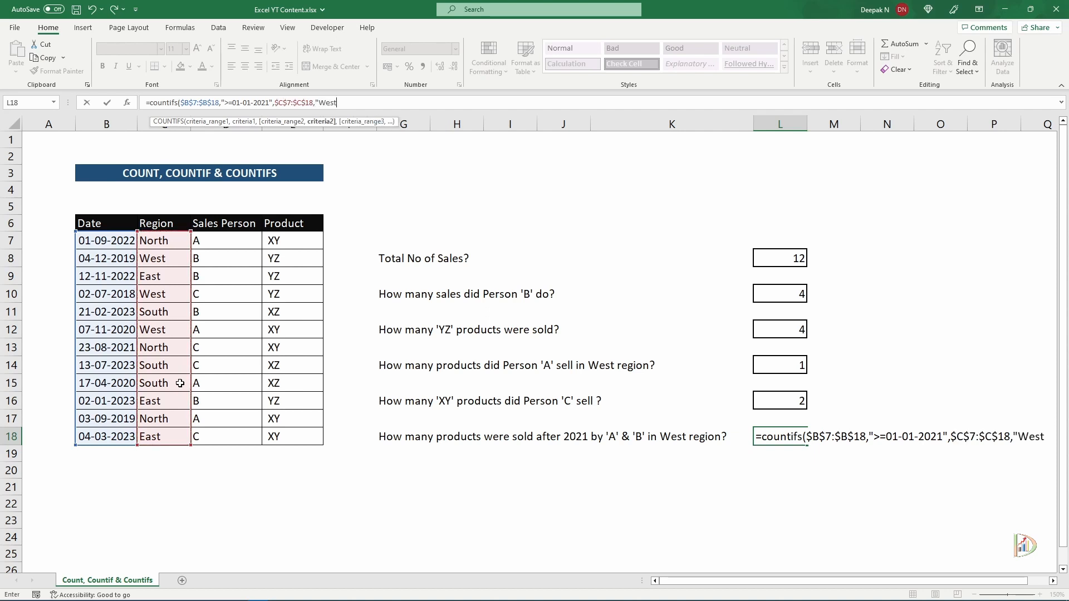
text(",)
Add the Sales Person range $D$7:$D$18 with the criterion "A" and complete the COUNTIFS formula in L18.
drag(206, 242, 228, 437)
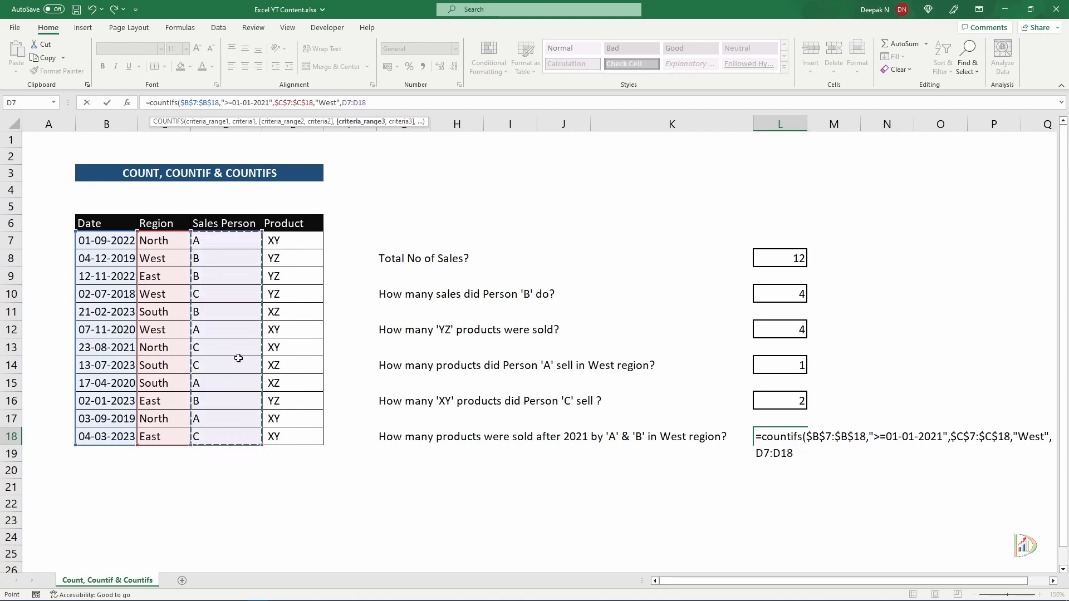
key(F4)
text(,")
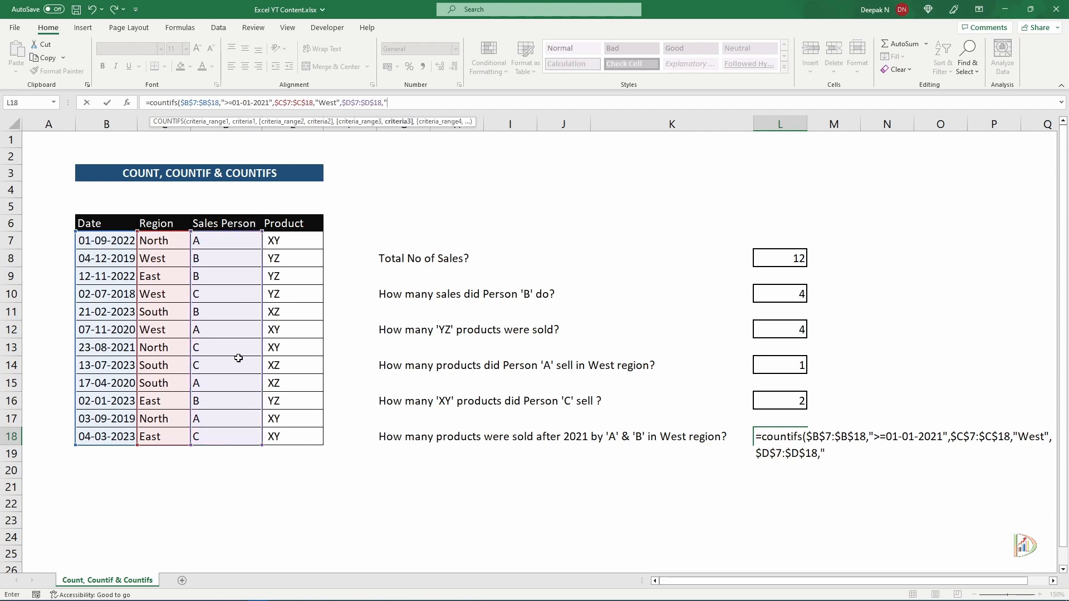
text(A"))
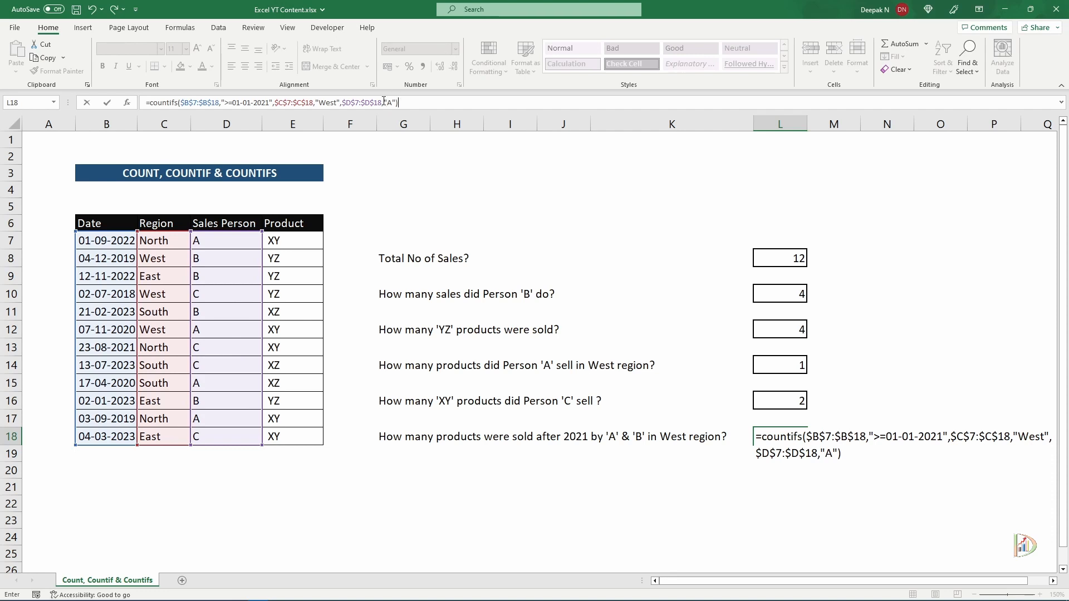
key(Return)
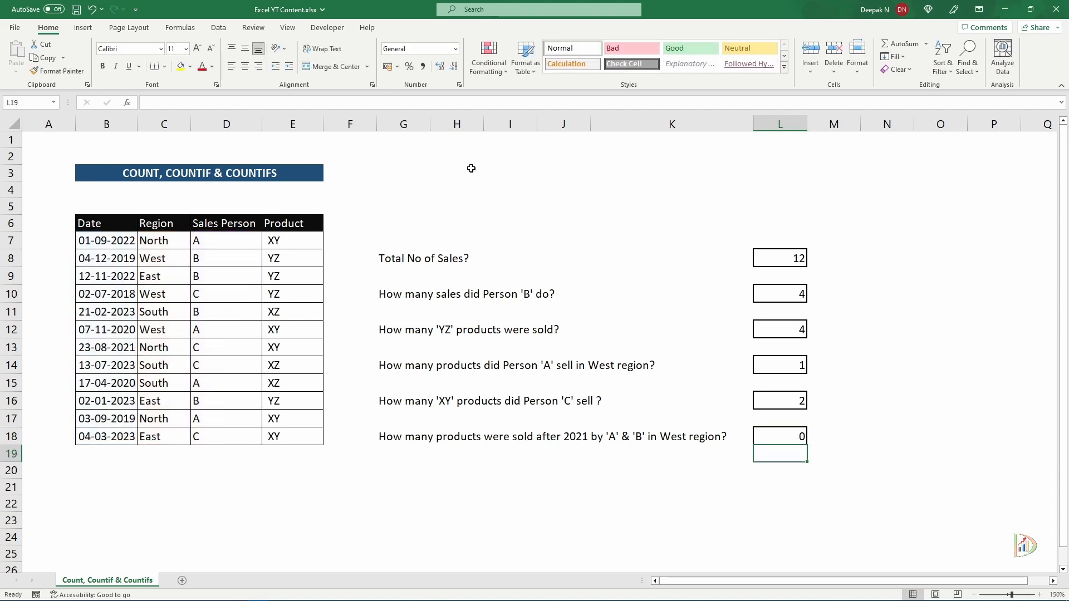
Extend the L18 formula with a plus sign and a copy of its entire COUNTIFS function.
click(799, 437)
click(437, 104)
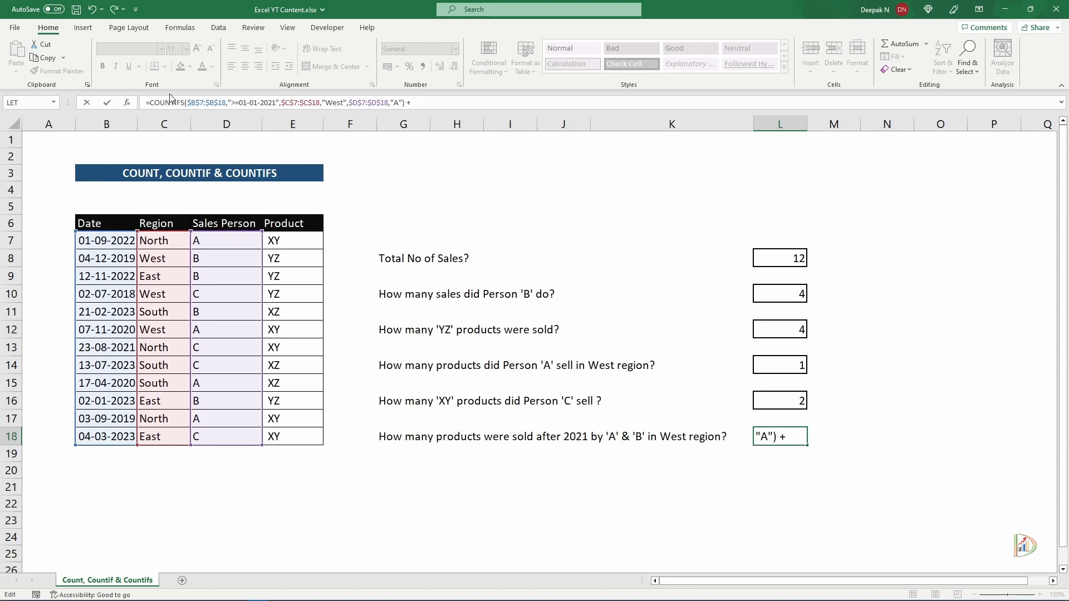
drag(150, 103, 403, 104)
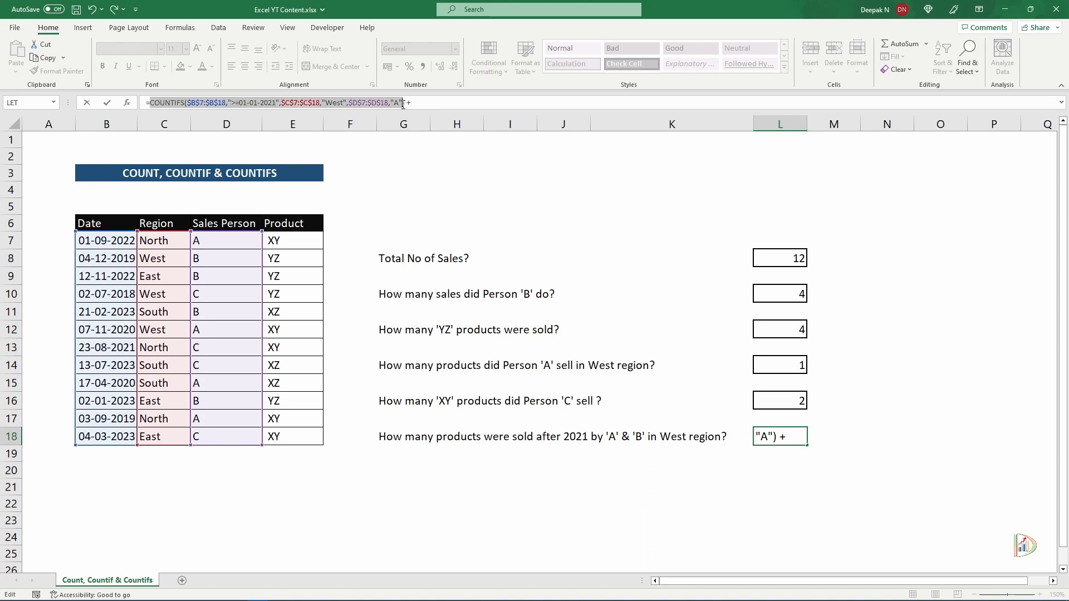
key(ctrl+c)
click(426, 103)
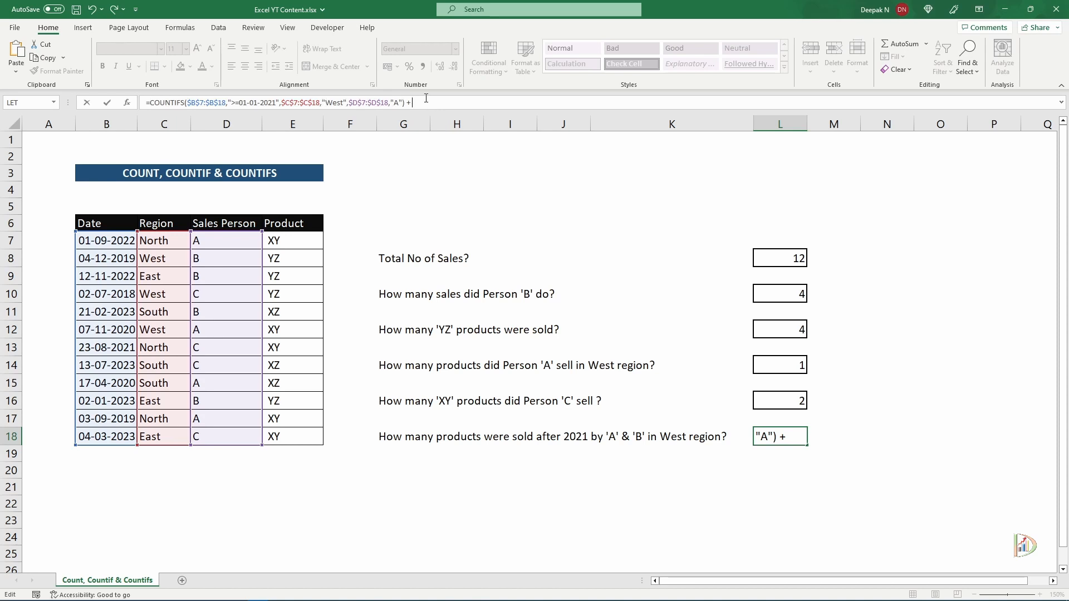
text(+)
key(ctrl+v)
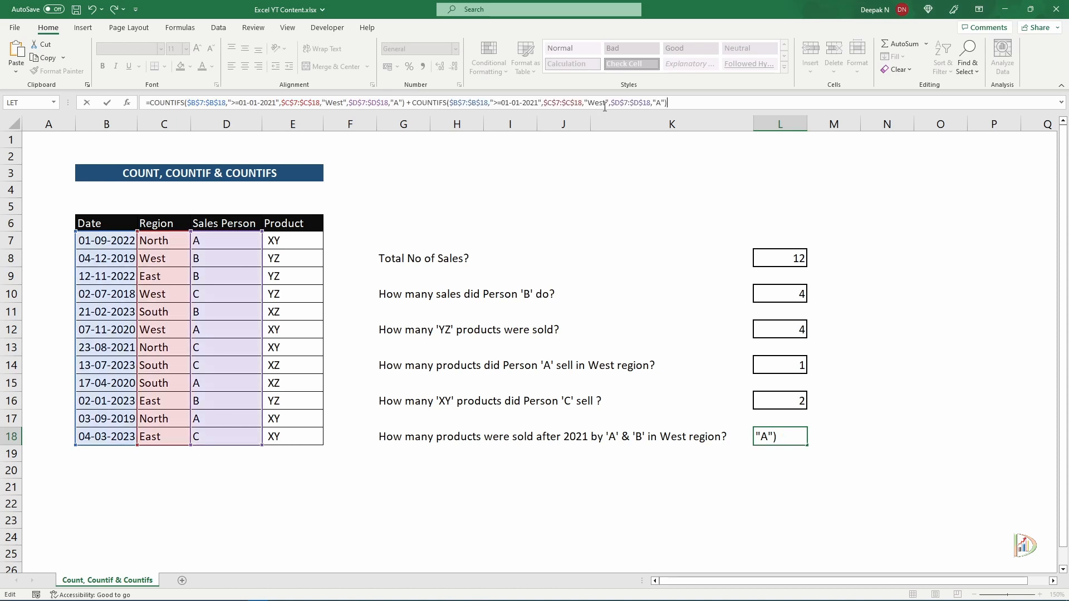
Change the Sales Person criterion in the second COUNTIFS of L18 to "B", complete the formula and reselect the cell.
click(662, 103)
key(BackSpace)
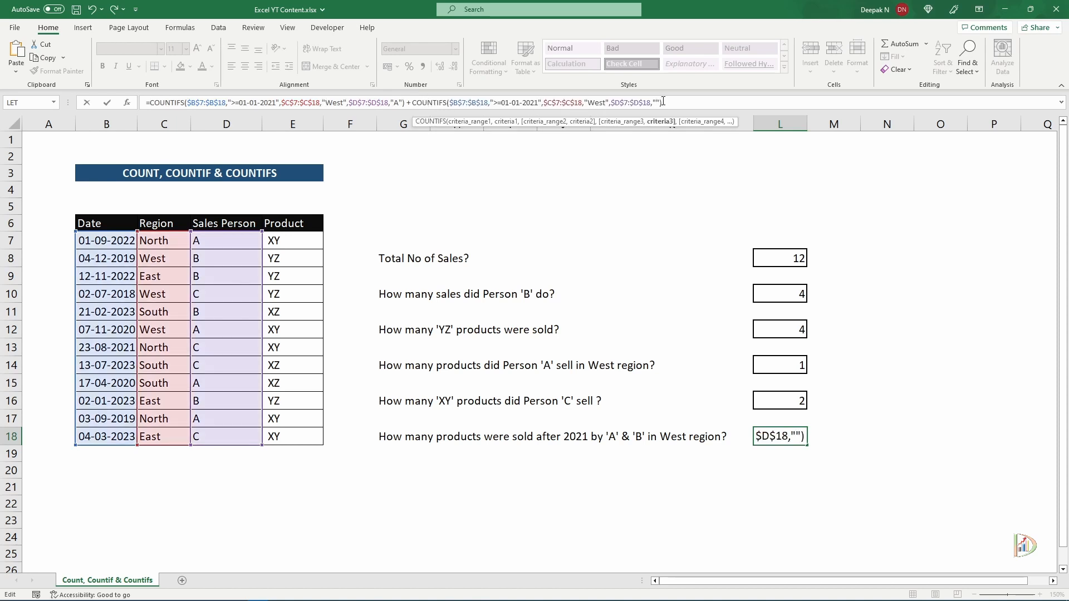
text(B)
key(Return)
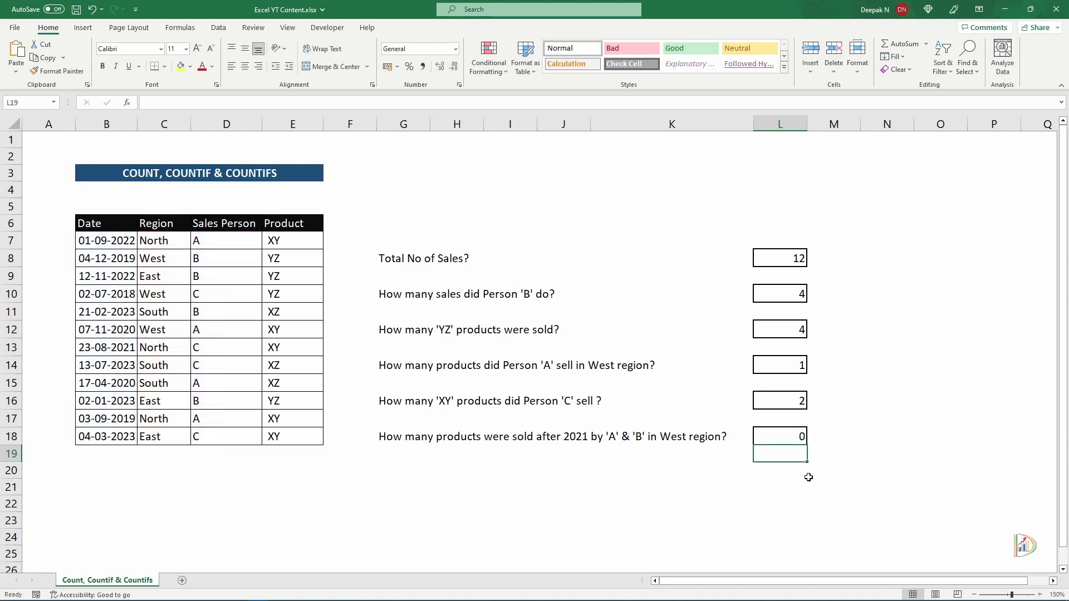
click(785, 437)
click(785, 466)
click(790, 439)
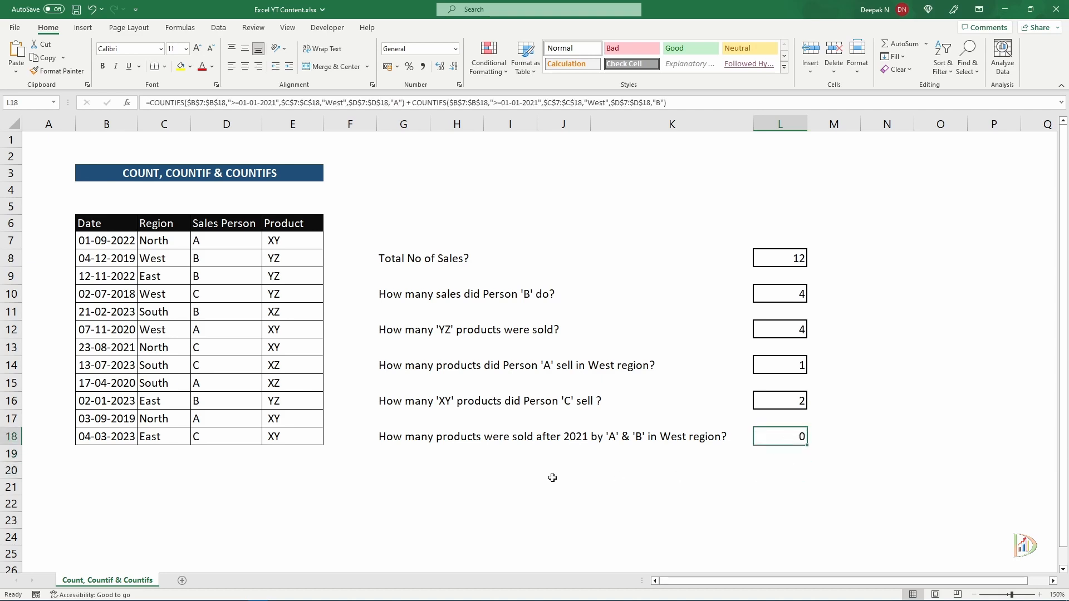